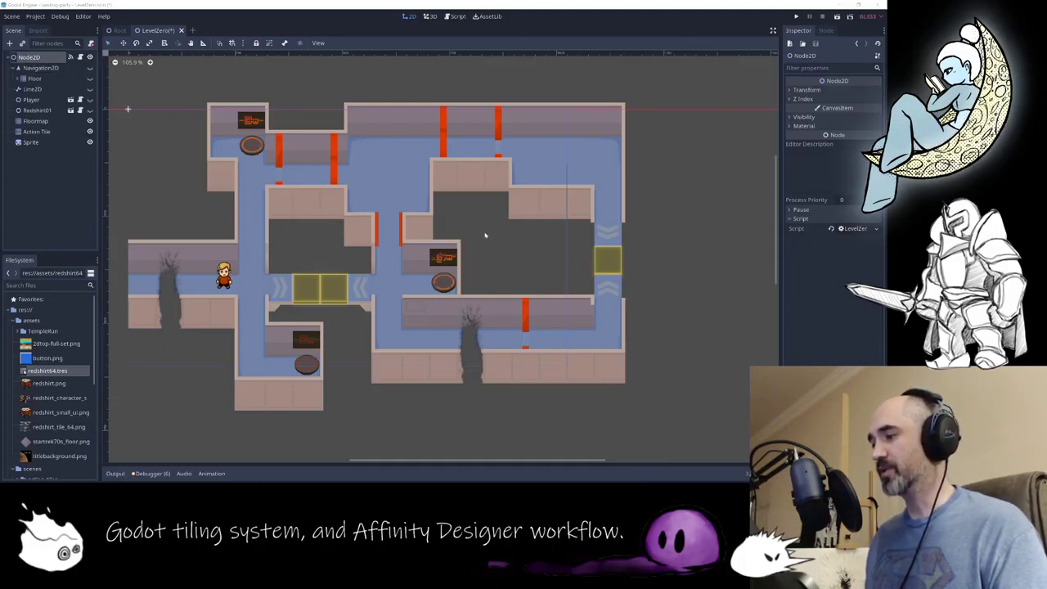
Step: On the Floormap tilemap, extend the top corridor rightward, turning the leftover wall block into floor
scroll(495, 241, "down", 1)
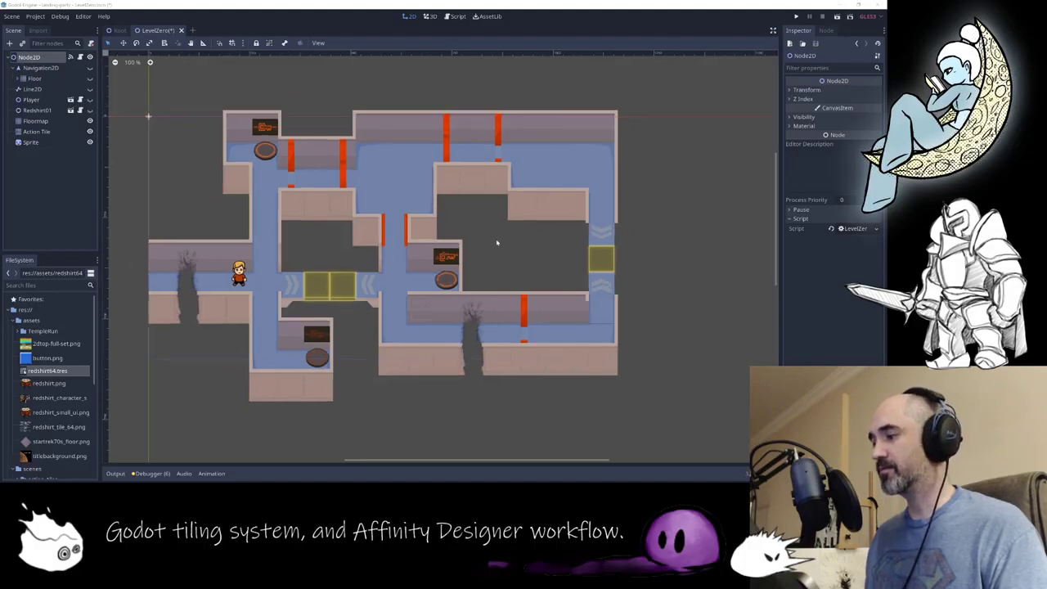
middle_click_drag(508, 244, 425, 240)
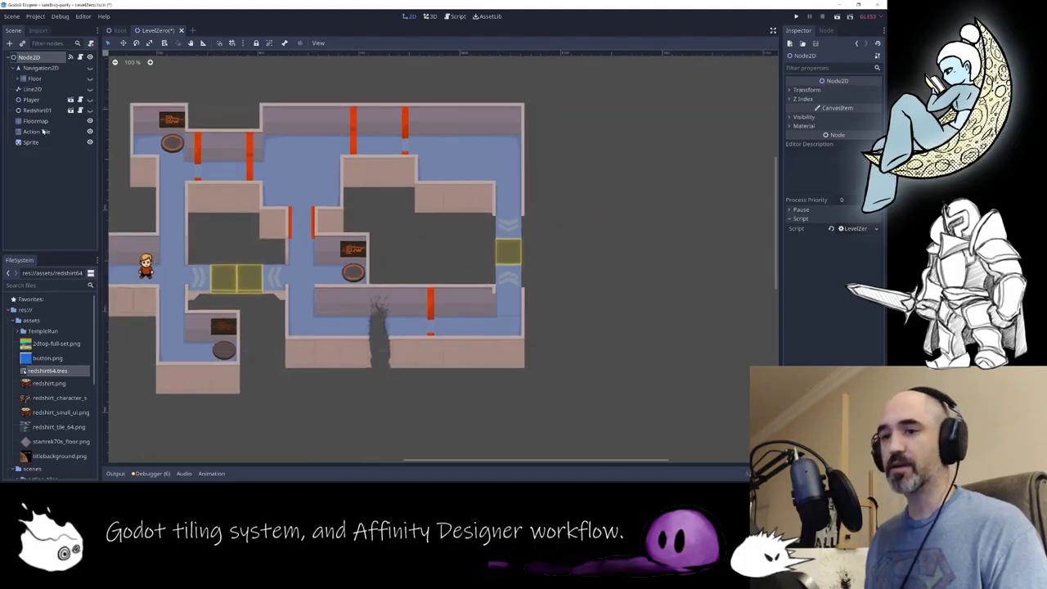
left_click(36, 121)
middle_click_drag(578, 186, 394, 189)
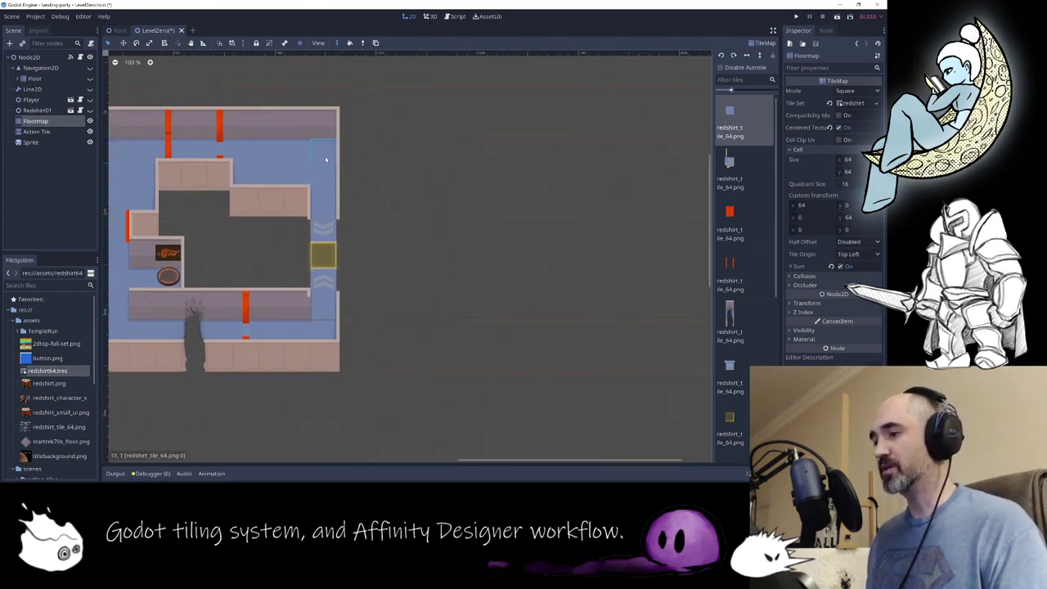
mouse_move(326, 159)
left_mouse_down()
mouse_move(479, 156)
mouse_move(475, 189)
mouse_move(381, 198)
mouse_move(384, 176)
mouse_move(450, 179)
left_mouse_up()
left_click(454, 177)
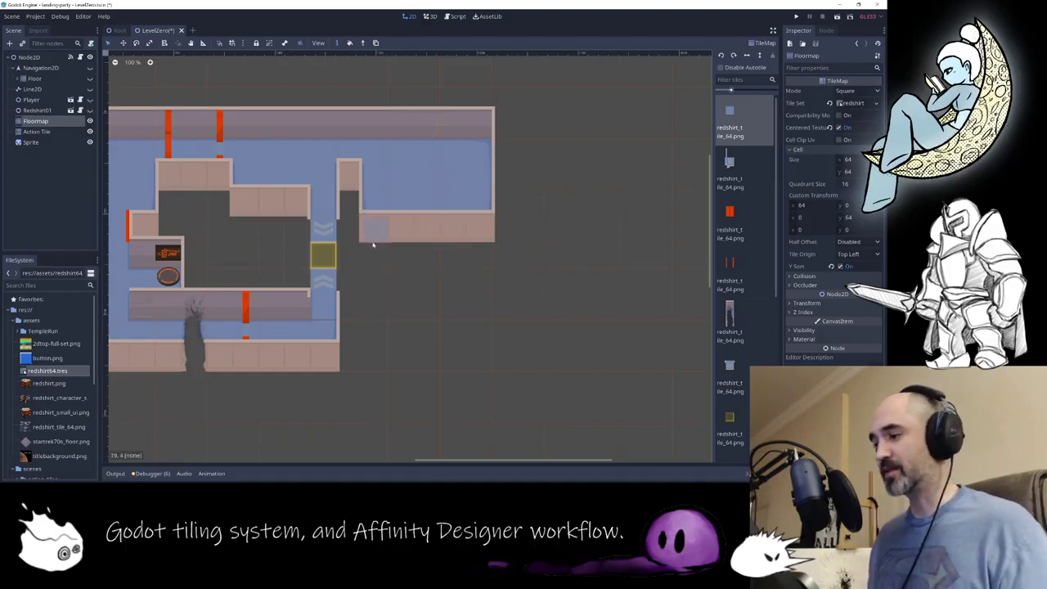
Step: Widen the new corridor by one row, add a wall block inside it, and paint a large room below
left_click_drag(362, 229, 463, 231)
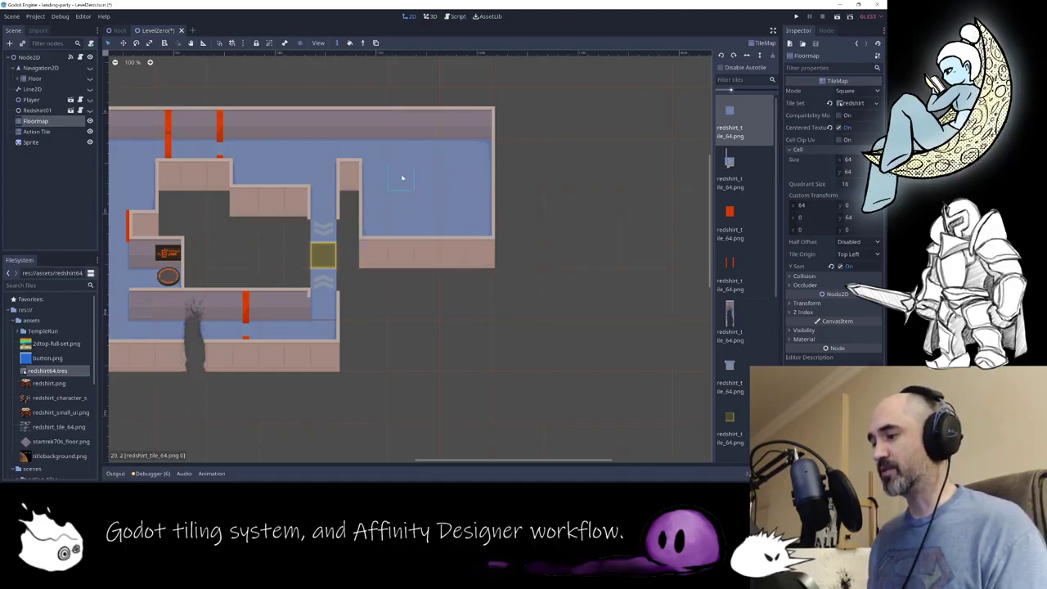
mouse_move(401, 178)
left_mouse_down()
mouse_move(455, 182)
mouse_move(450, 198)
mouse_move(404, 199)
left_mouse_up()
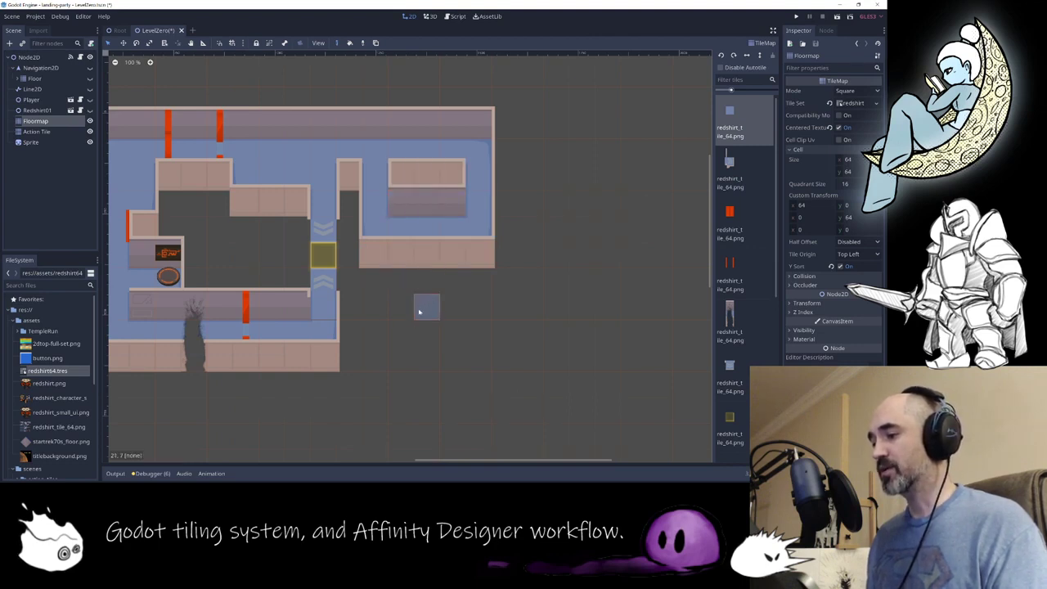
mouse_move(396, 315)
left_mouse_down()
mouse_move(496, 345)
mouse_move(462, 312)
mouse_move(413, 312)
mouse_move(437, 319)
mouse_move(415, 329)
mouse_move(487, 332)
mouse_move(514, 316)
mouse_move(594, 316)
mouse_move(571, 196)
mouse_move(480, 210)
left_mouse_up()
Step: Open two floor gaps in the right-hand wall strip
scroll(480, 211, "down", 1)
middle_click_drag(395, 328, 532, 299)
middle_click_drag(229, 309, 367, 305)
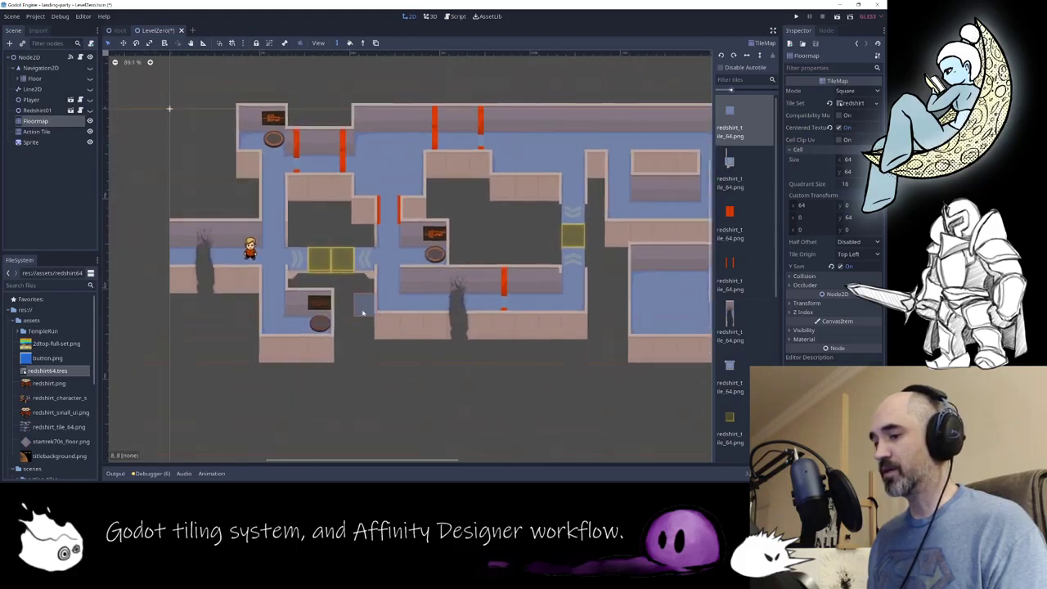
middle_click_drag(597, 282, 368, 278)
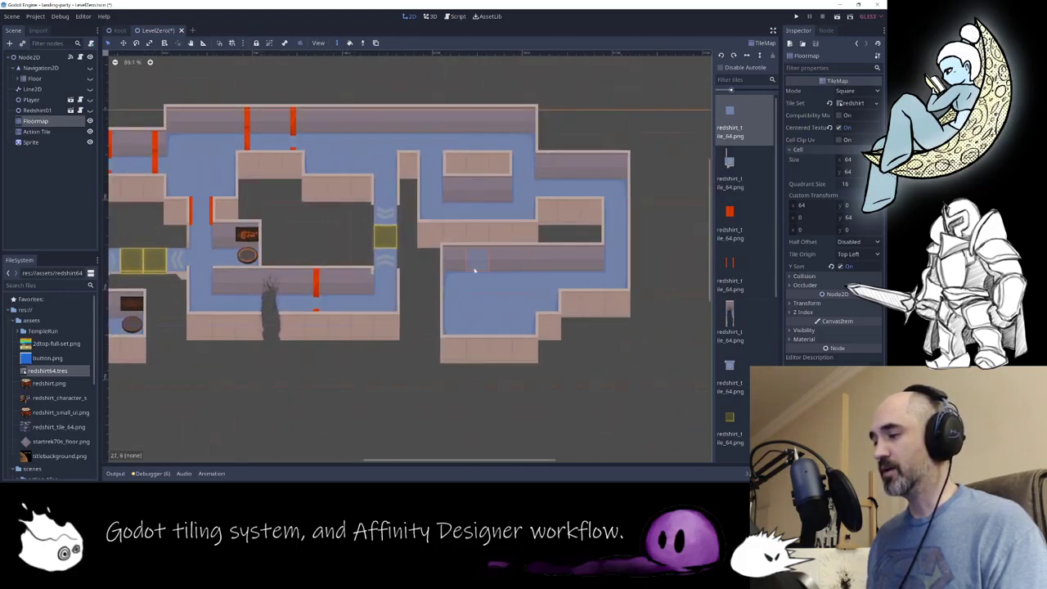
left_click(455, 233)
left_click(501, 231)
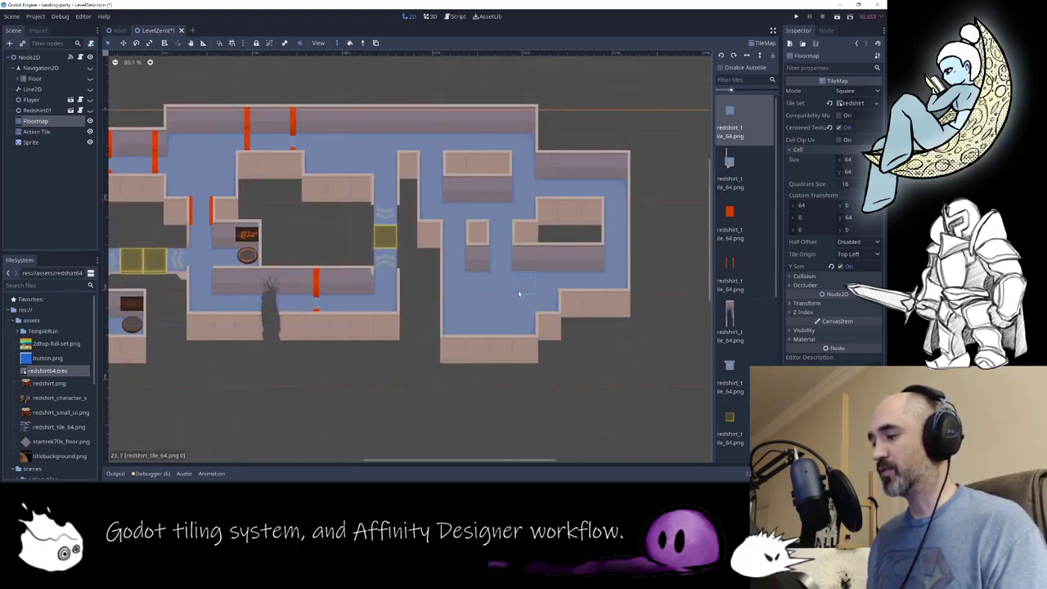
Step: Erase the wall and floor tiles in the lower-right area of the level
scroll(518, 297, "up", 2)
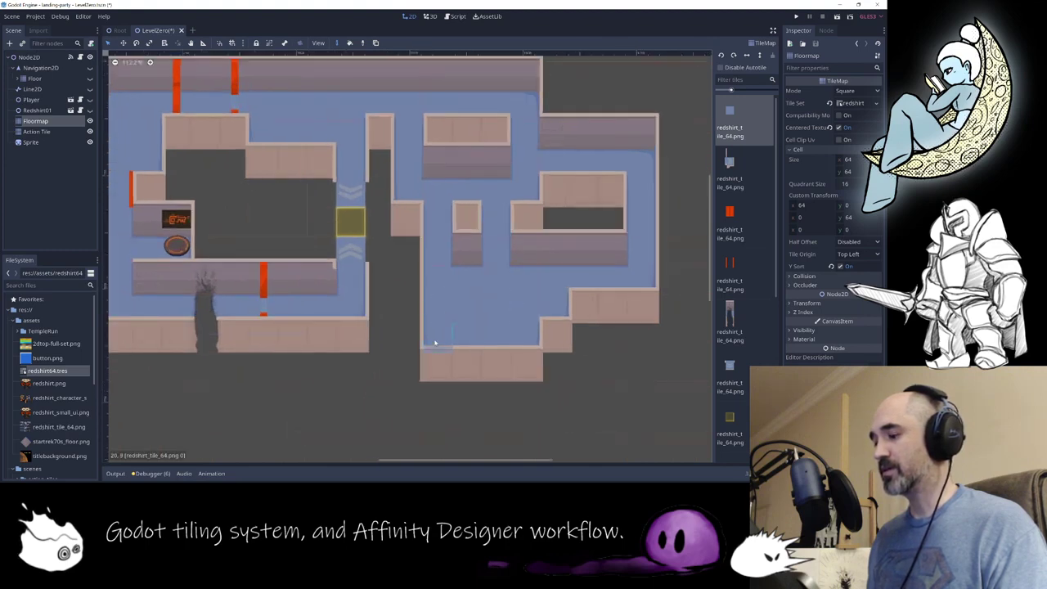
mouse_move(428, 341)
right_mouse_down()
mouse_move(604, 290)
mouse_move(486, 295)
mouse_move(429, 280)
mouse_move(489, 268)
right_mouse_up()
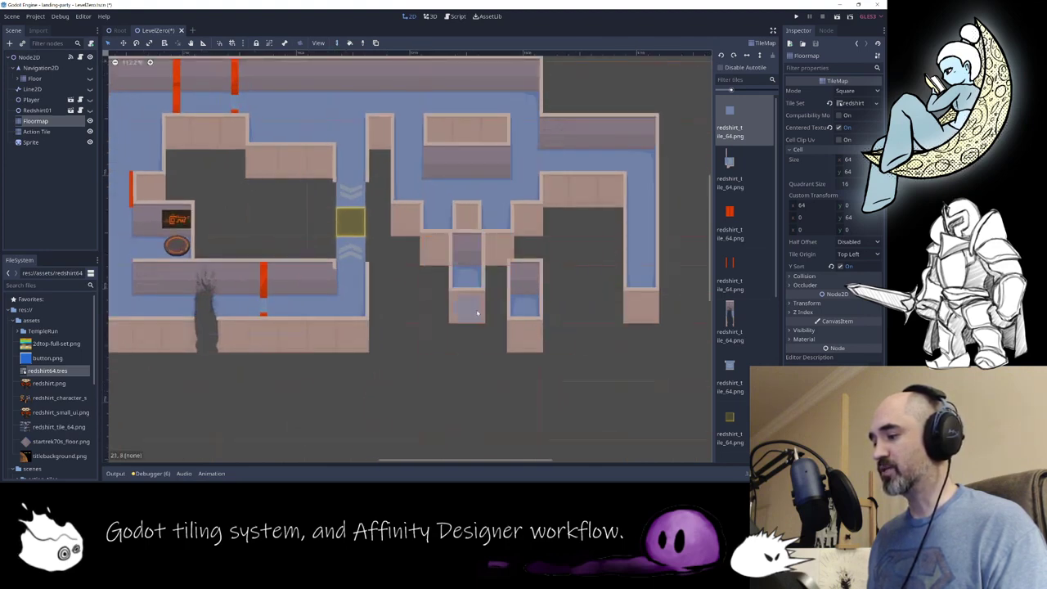
mouse_move(524, 343)
right_mouse_down()
mouse_move(467, 311)
mouse_move(524, 221)
mouse_move(446, 213)
mouse_move(409, 181)
mouse_move(640, 172)
mouse_move(639, 282)
mouse_move(521, 155)
mouse_move(409, 161)
right_mouse_up()
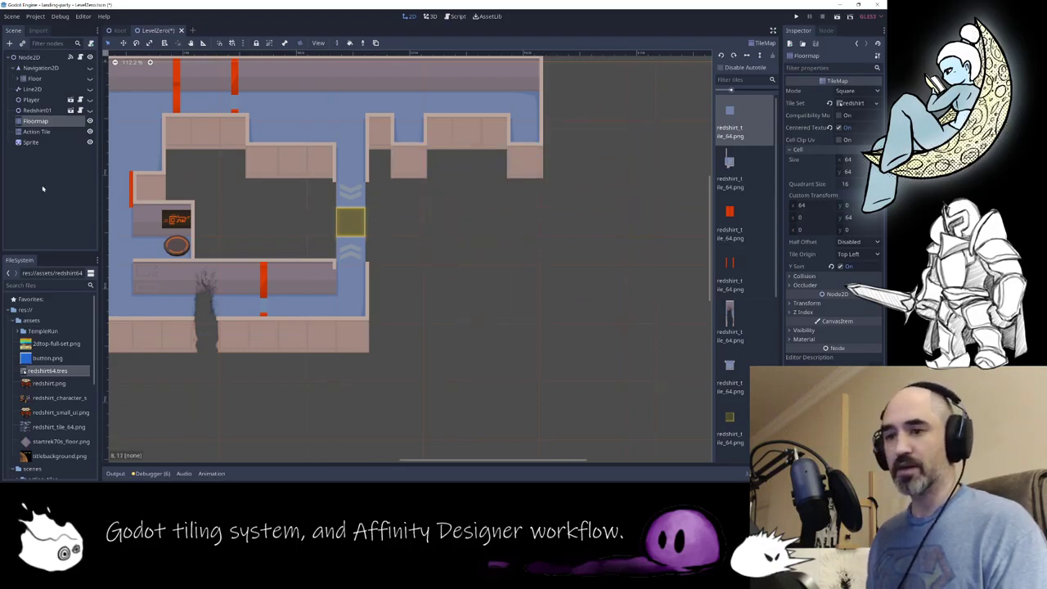
Step: Open redshirt64.tres, show the autotile's bitmask, then shrink the TileSet panel to reveal the level
left_click(49, 370)
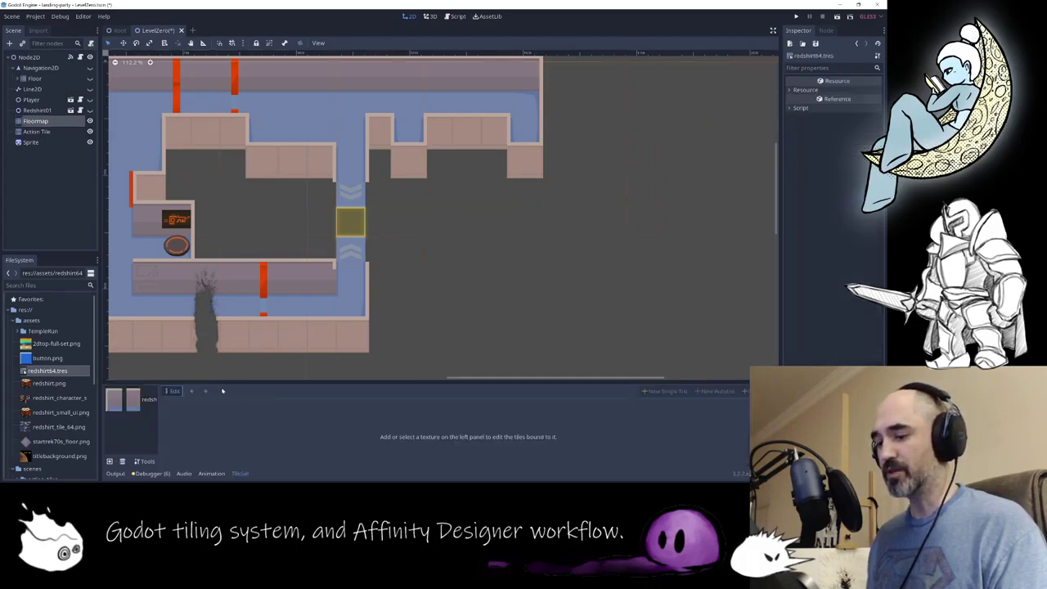
left_click(128, 401)
left_click_drag(257, 382, 260, 71)
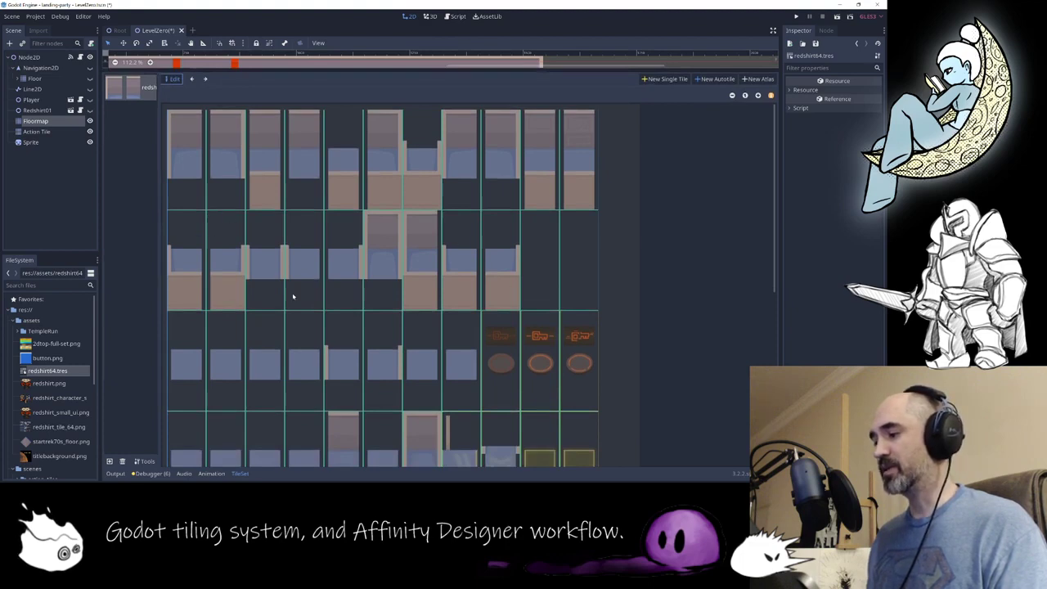
left_click(193, 156)
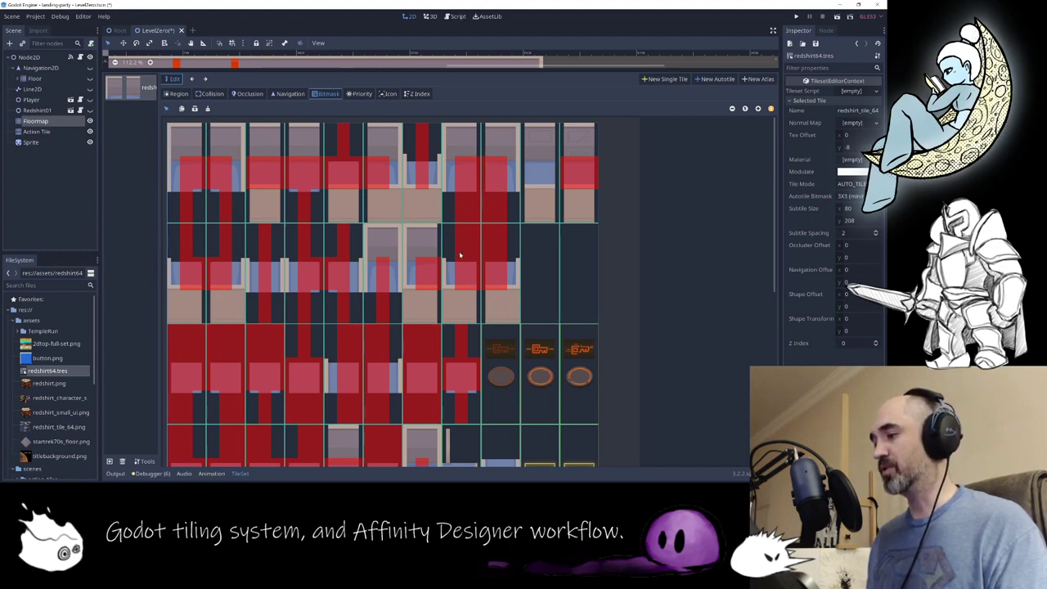
left_click_drag(419, 71, 419, 285)
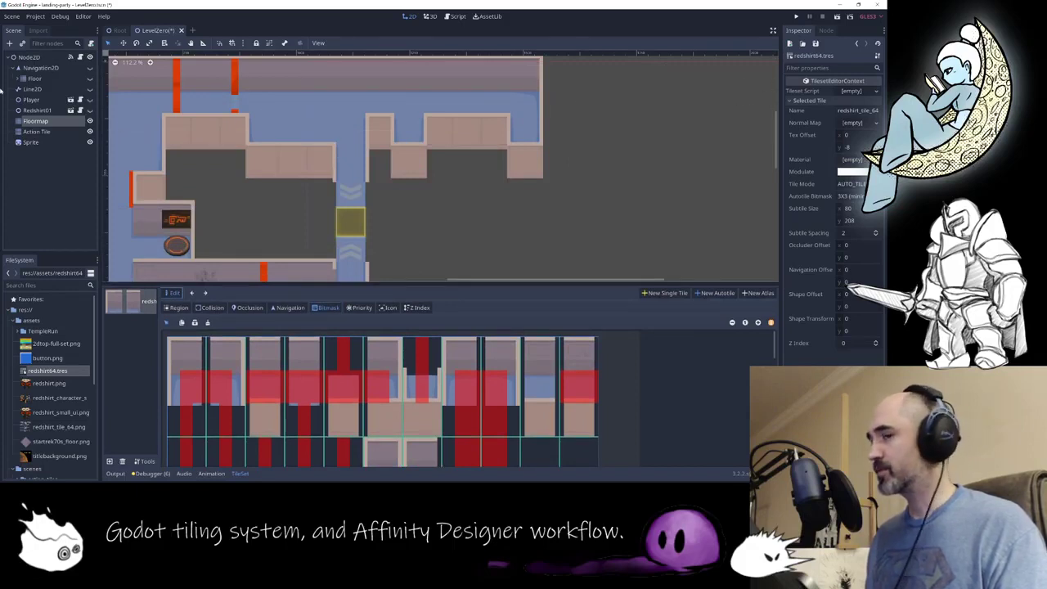
Step: Paint a square room right of the level on Floormap with a single wall tile in its middle
left_click(31, 121)
scroll(467, 204, "down", 2)
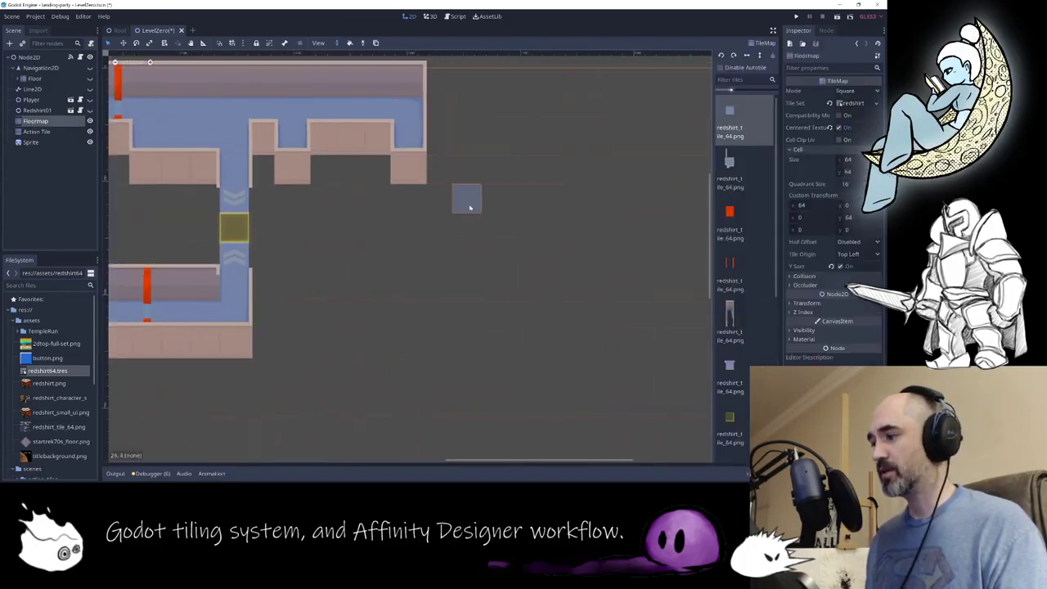
mouse_move(539, 204)
left_mouse_down()
mouse_move(557, 230)
mouse_move(474, 239)
mouse_move(467, 219)
mouse_move(532, 257)
left_mouse_up()
left_click_drag(488, 224, 551, 226)
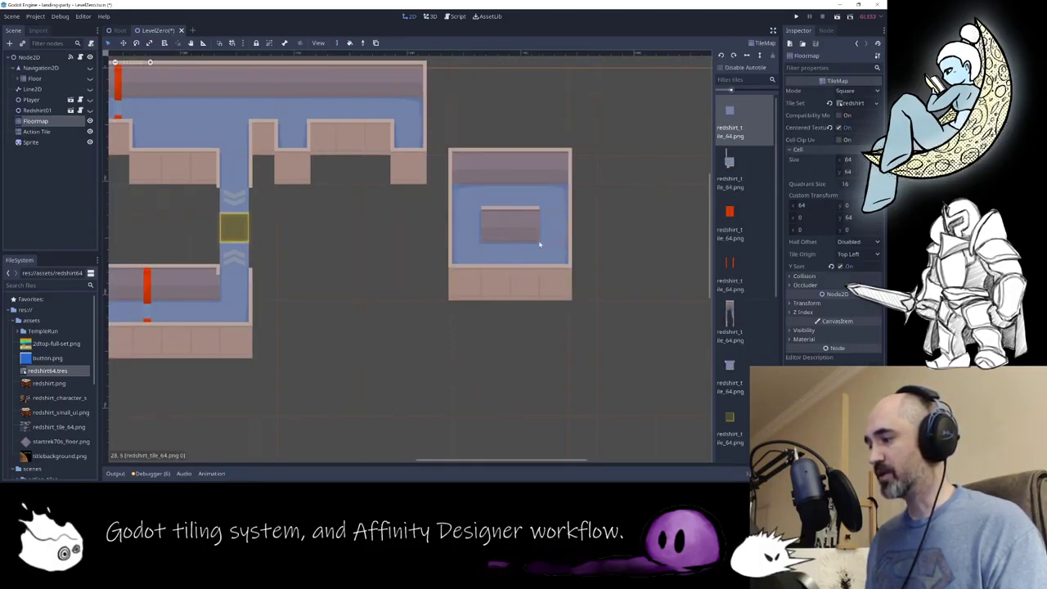
right_click(546, 232)
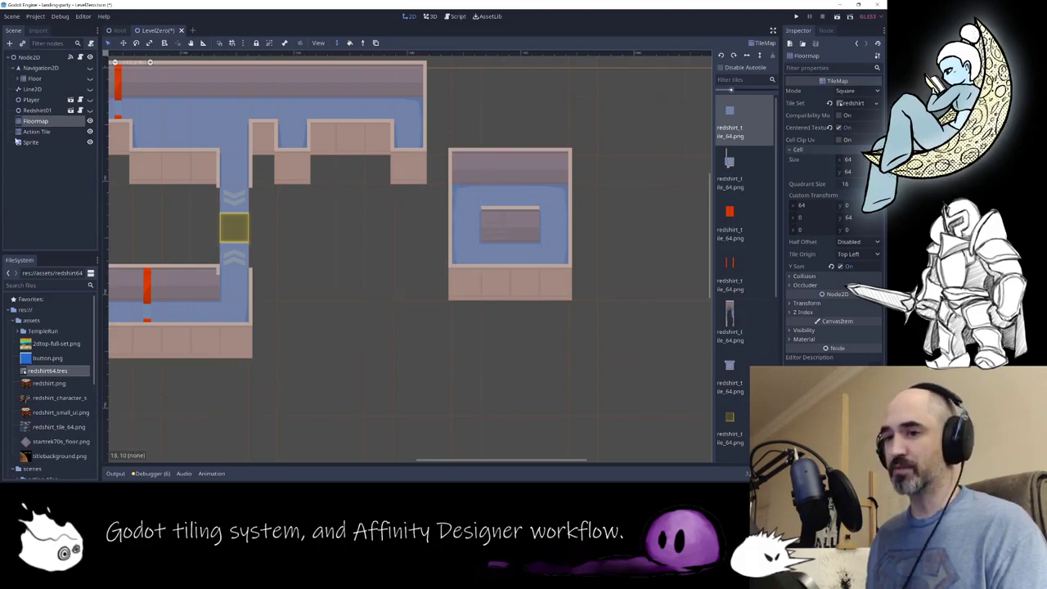
Step: Reopen redshirt64.tres in an enlarged TileSet panel and scroll through the autotile's bitmask markings
double_click(47, 371)
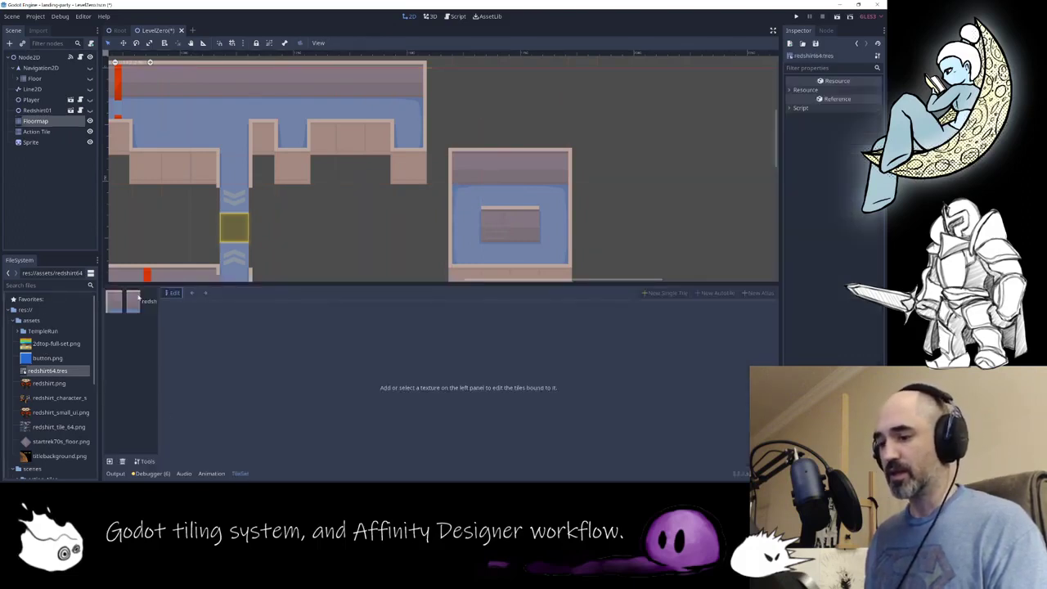
left_click_drag(226, 285, 223, 103)
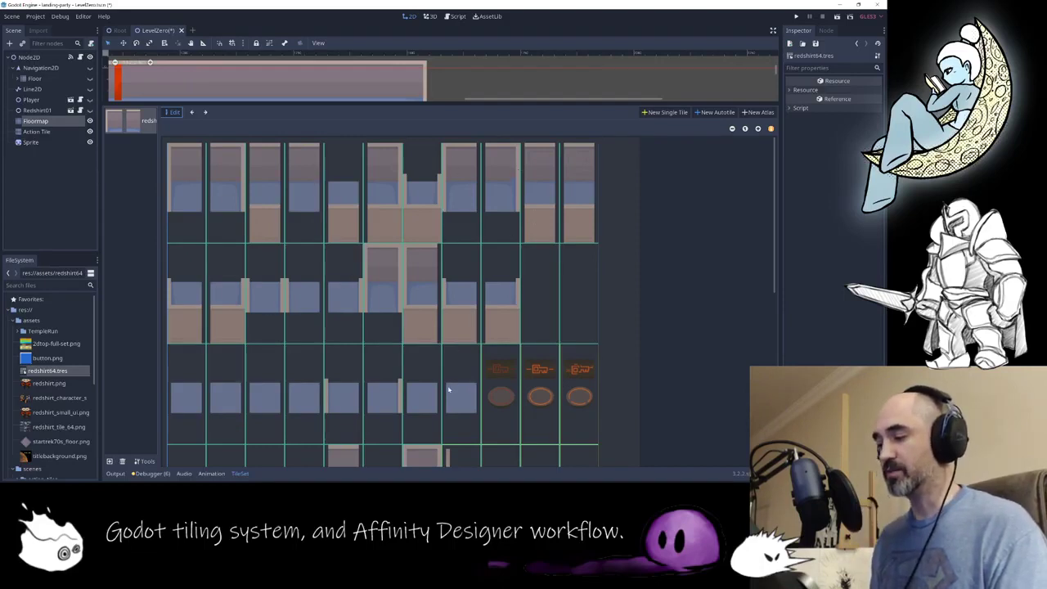
scroll(358, 328, "down", 5)
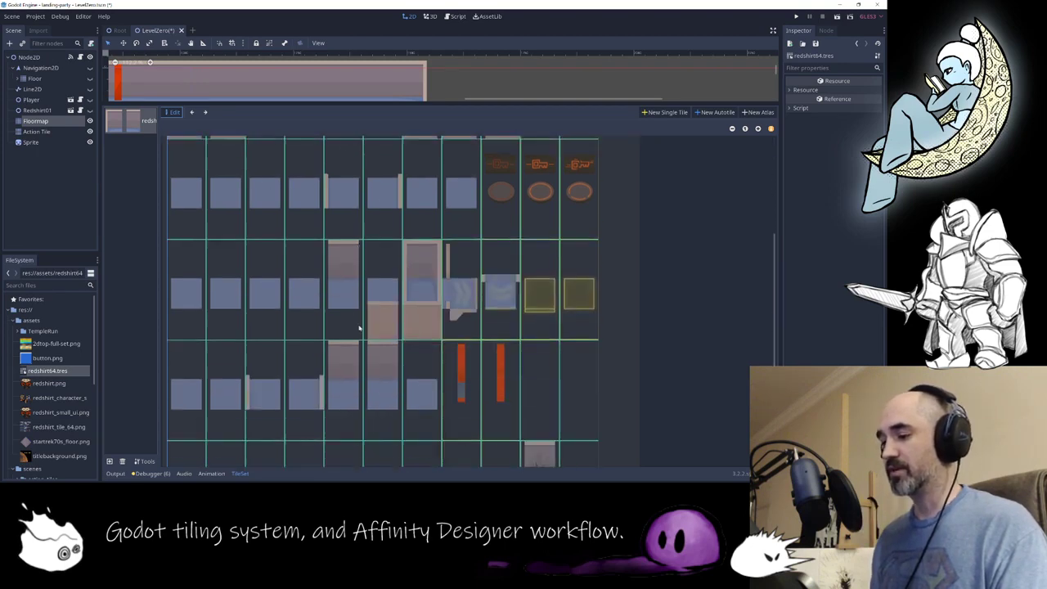
left_click(306, 279)
scroll(311, 291, "down", 3)
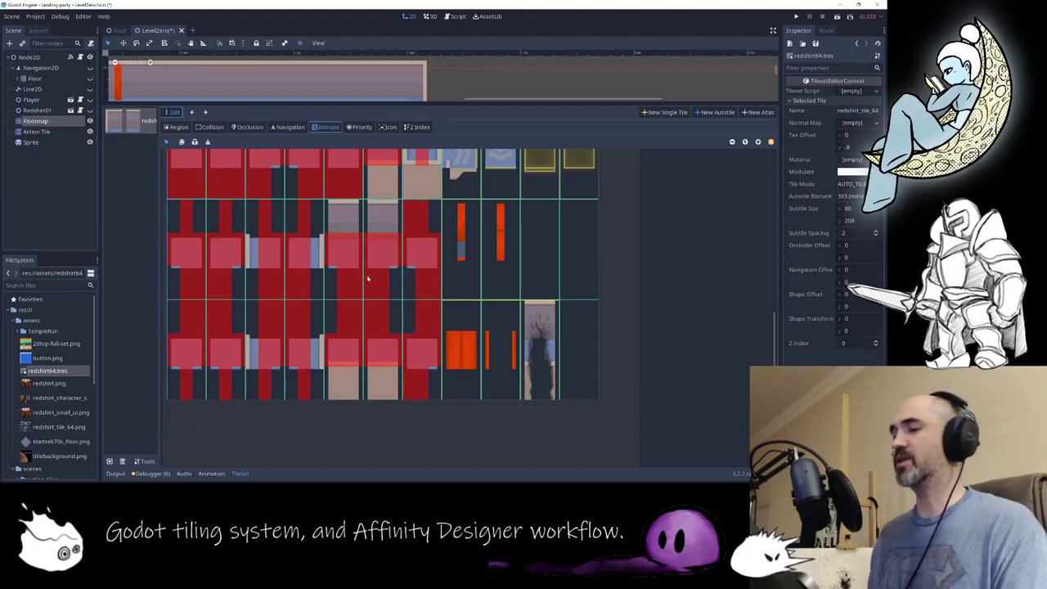
scroll(368, 279, "up", 2)
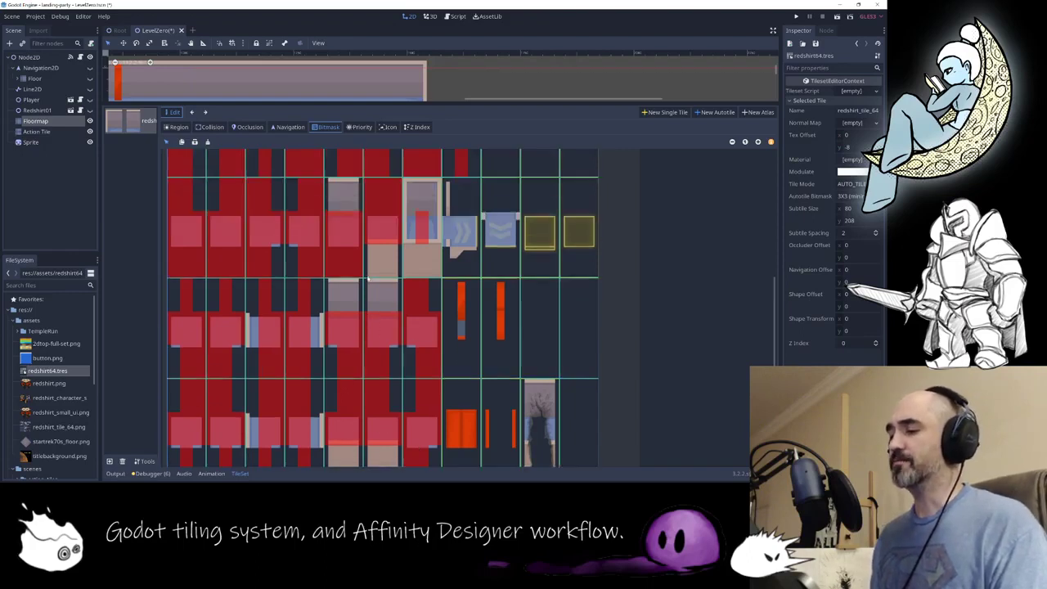
scroll(367, 278, "up", 3)
scroll(367, 279, "up", 1)
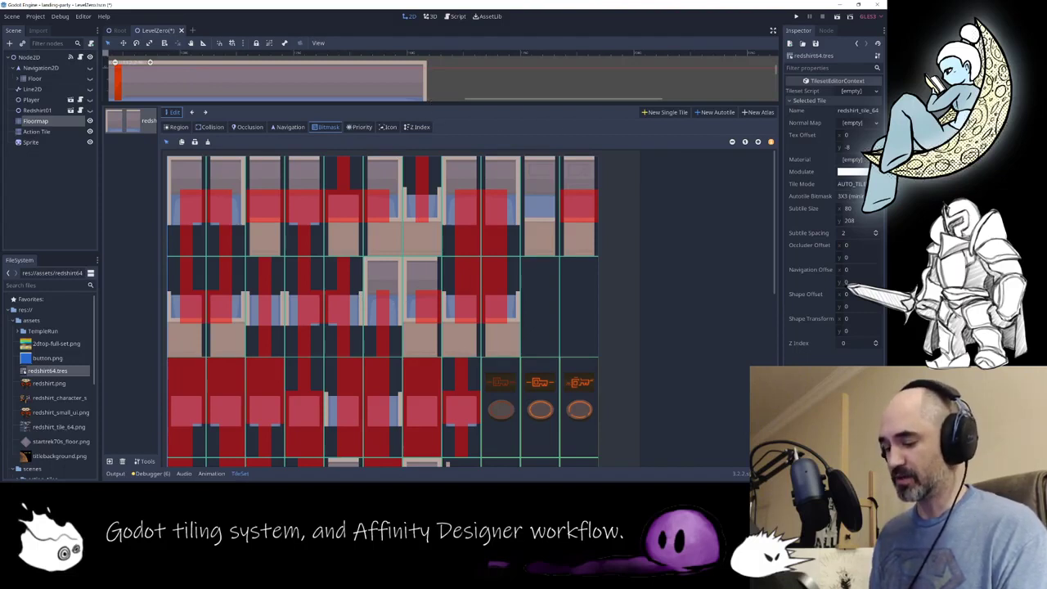
key("alt+Tab")
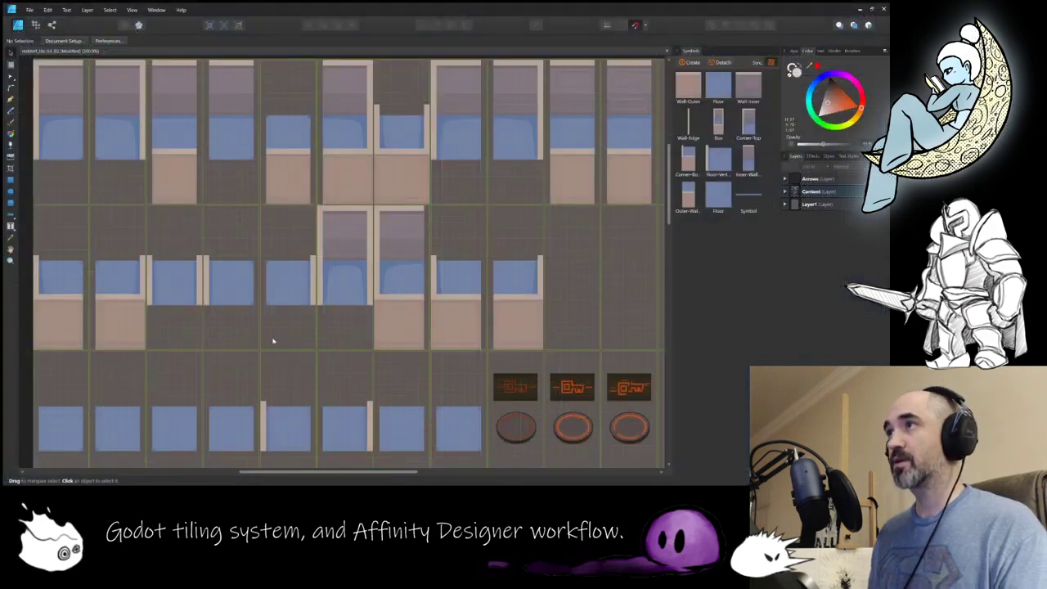
scroll(333, 234, "down", 1)
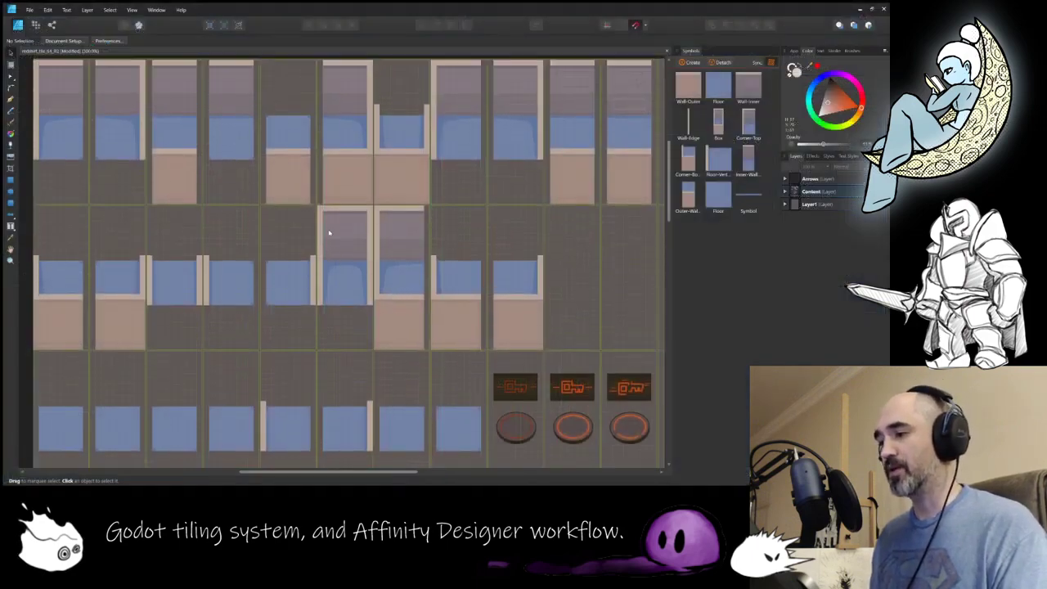
scroll(332, 234, "up", 2)
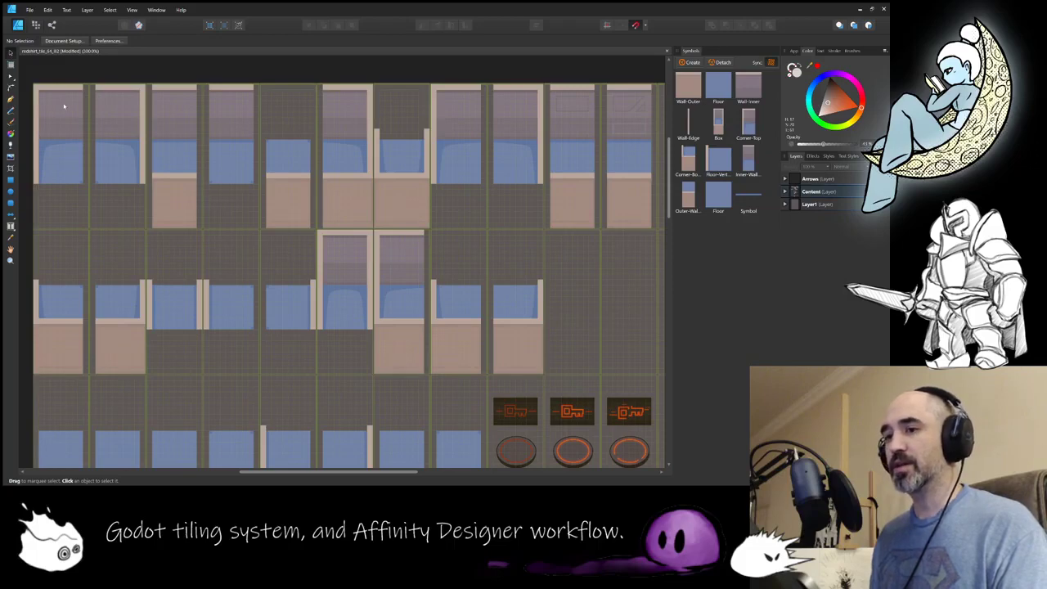
scroll(256, 216, "down", 1)
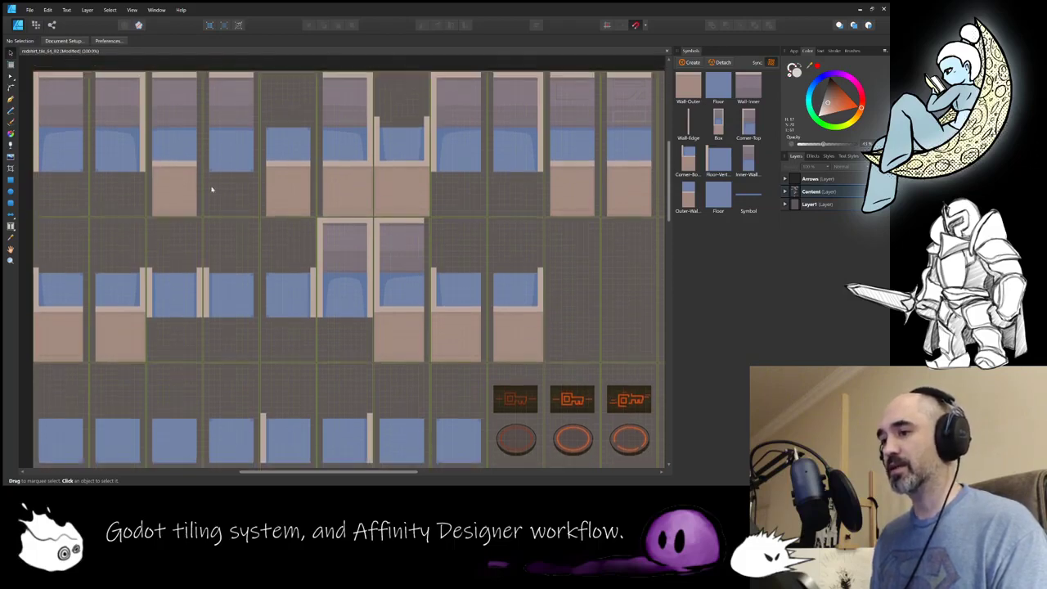
scroll(164, 137, "down", 2, "ctrl")
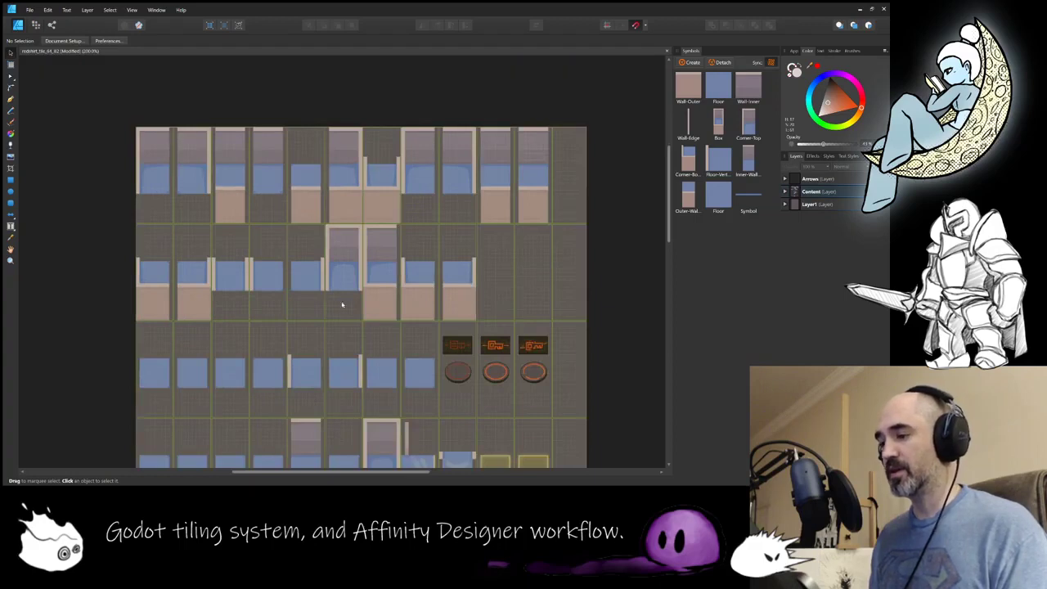
middle_click_drag(350, 306, 334, 237)
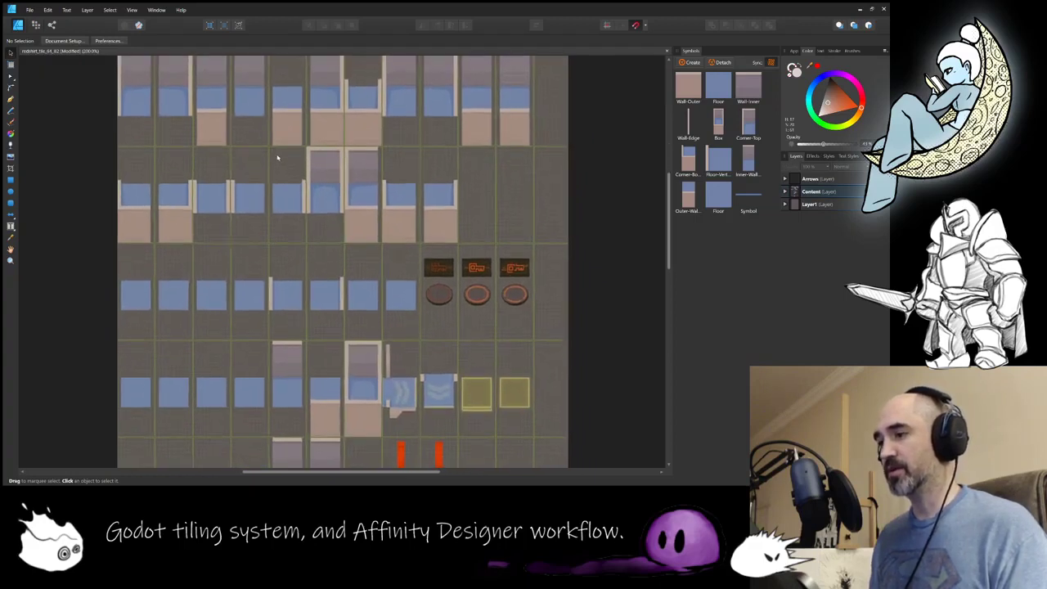
scroll(143, 125, "up", 1)
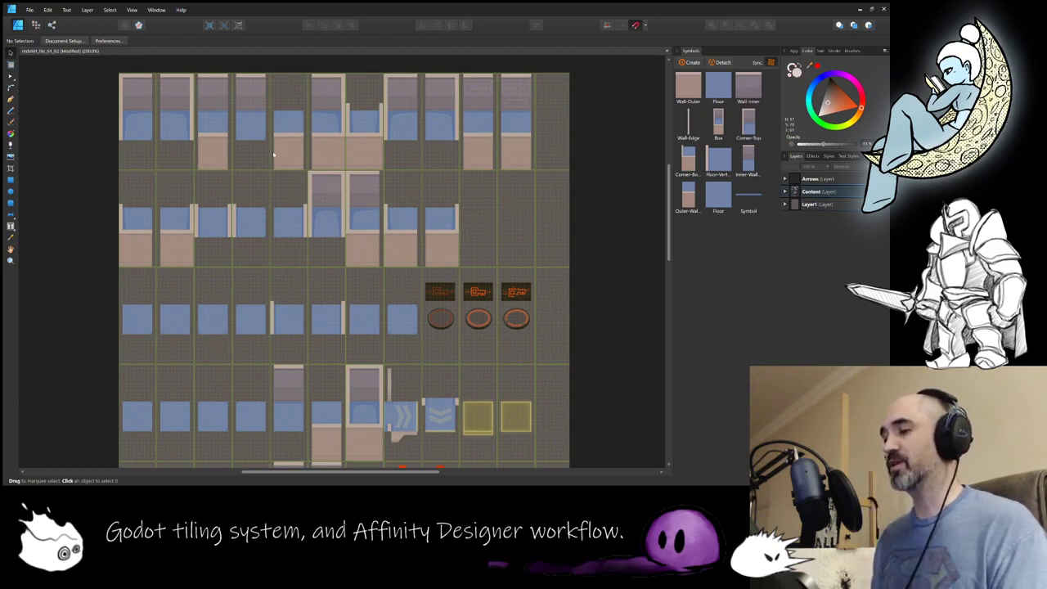
middle_click_drag(261, 157, 297, 207)
scroll(296, 207, "up", 1, "ctrl")
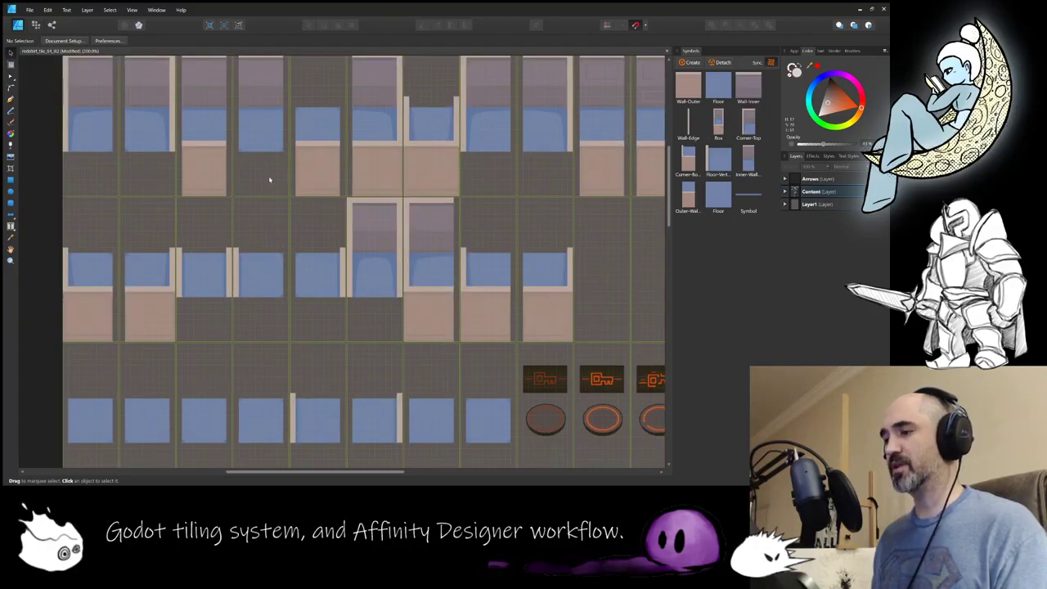
middle_click_drag(265, 178, 275, 206)
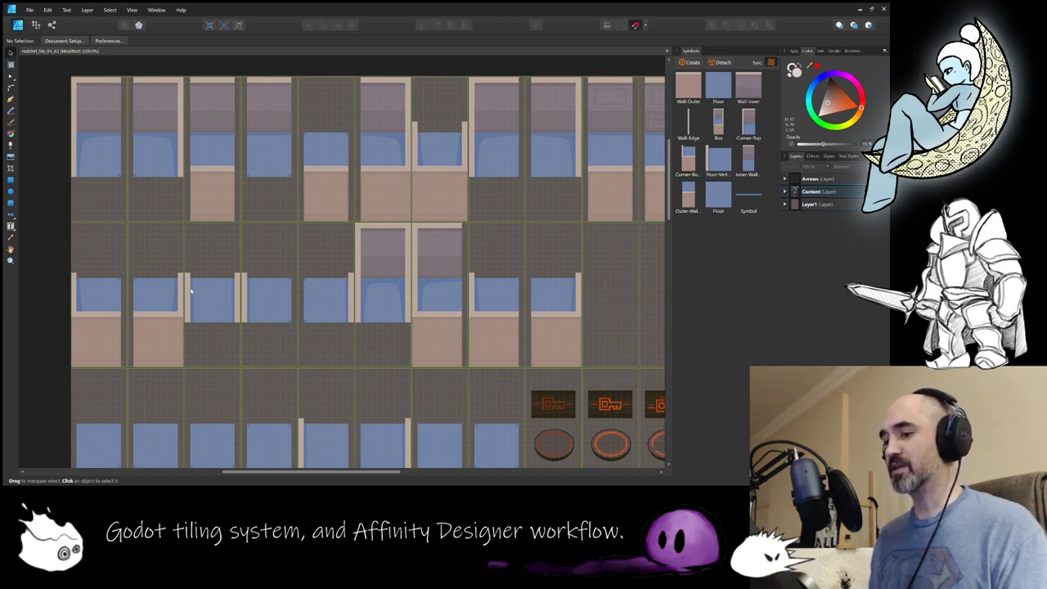
left_click(330, 198)
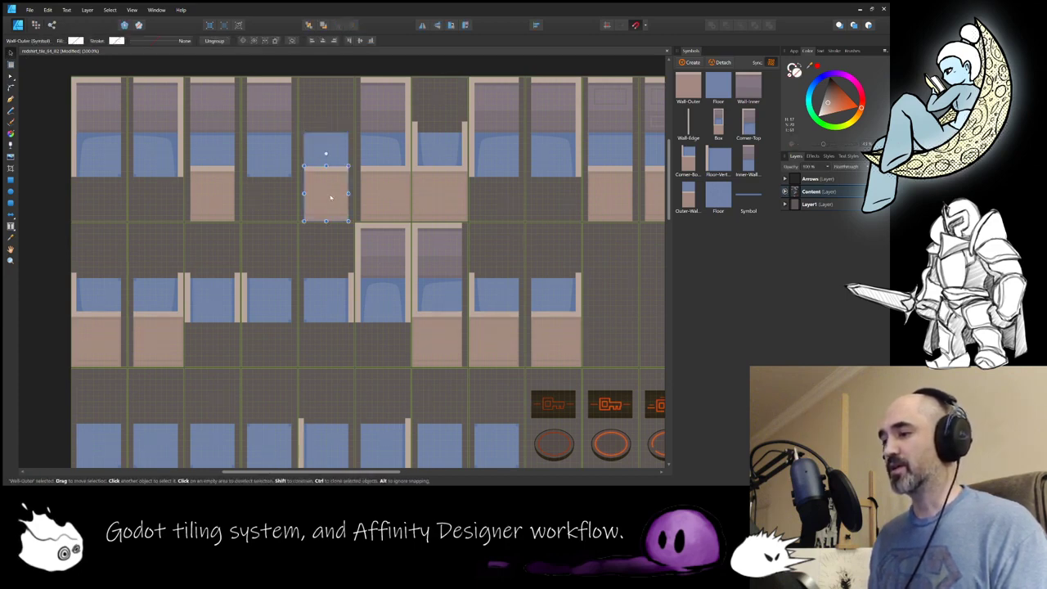
double_click(328, 189)
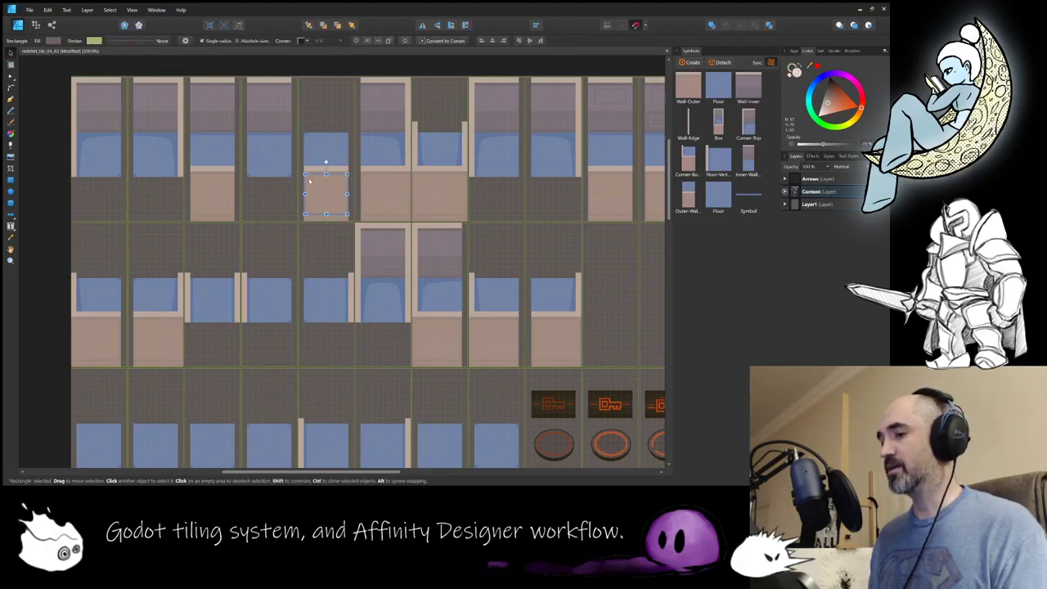
key("Escape")
scroll(293, 193, "up", 1)
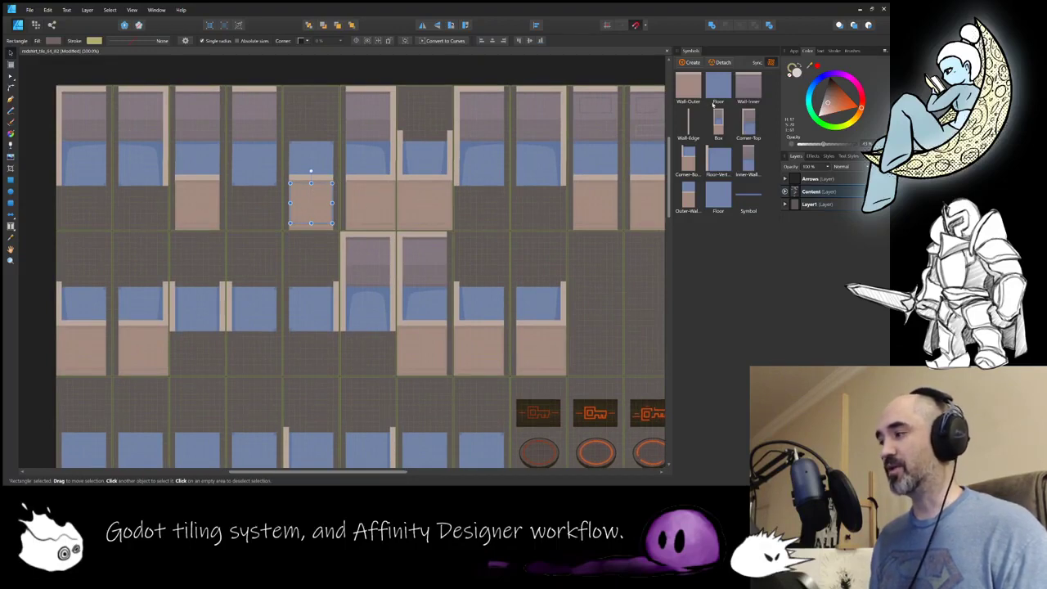
left_click(850, 81)
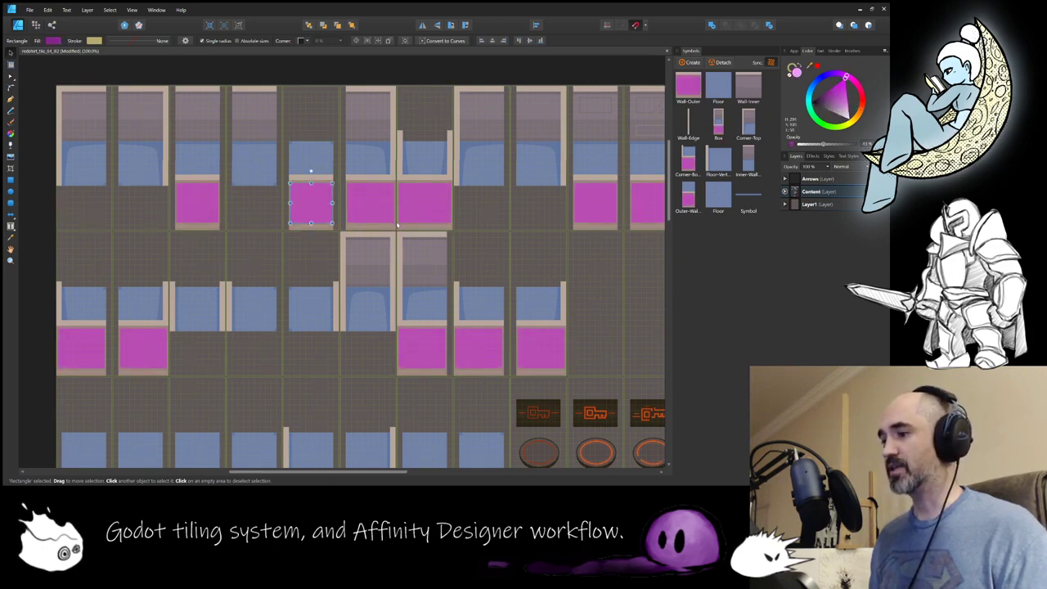
scroll(310, 98, "down", 3)
scroll(417, 225, "down", 3, "ctrl")
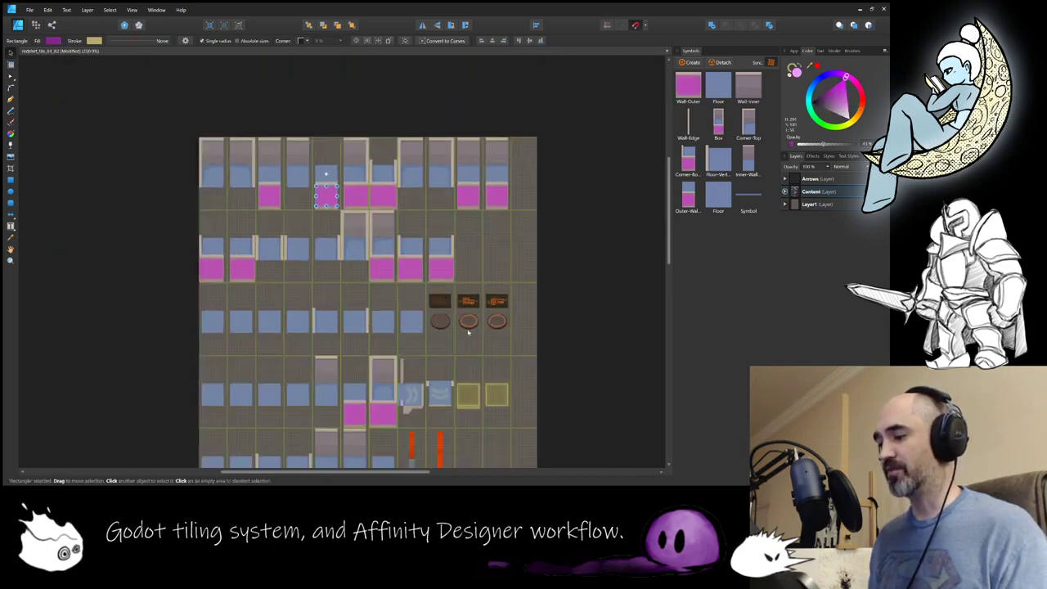
middle_click_drag(467, 336, 456, 278)
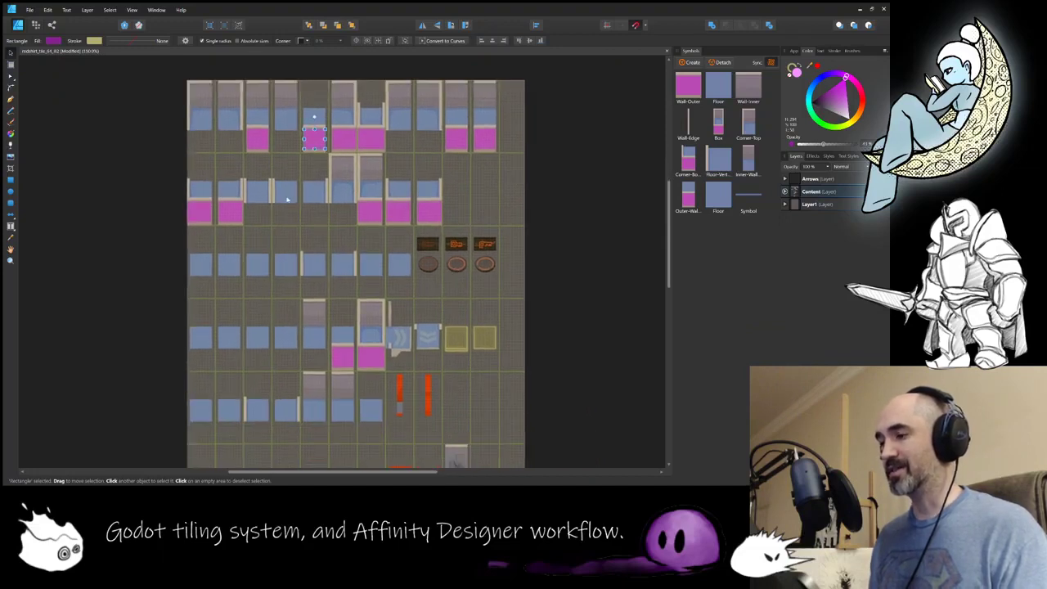
left_click(488, 178)
key("ctrl+z")
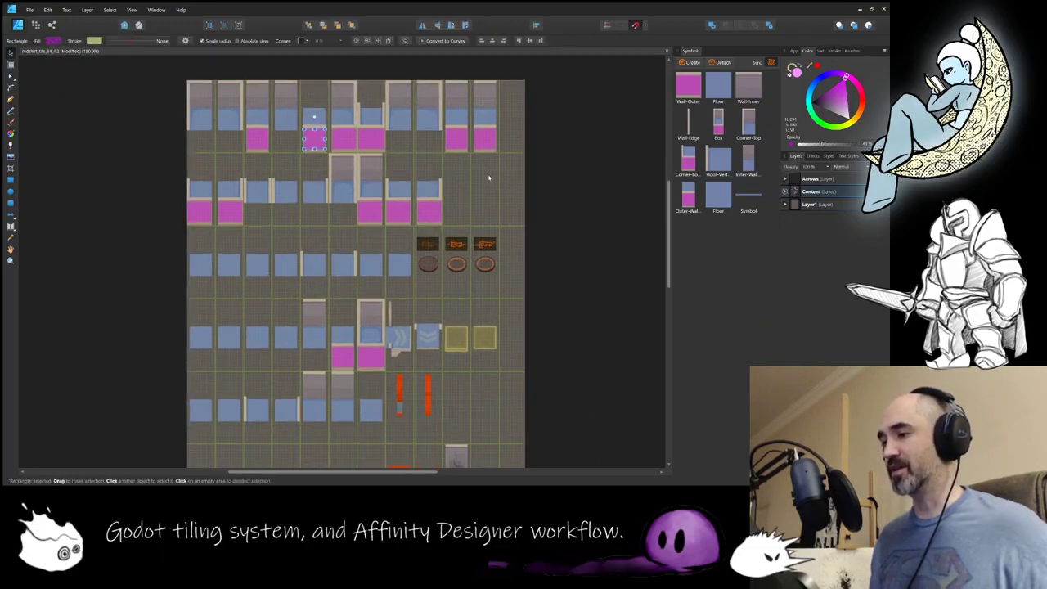
key("ctrl+z")
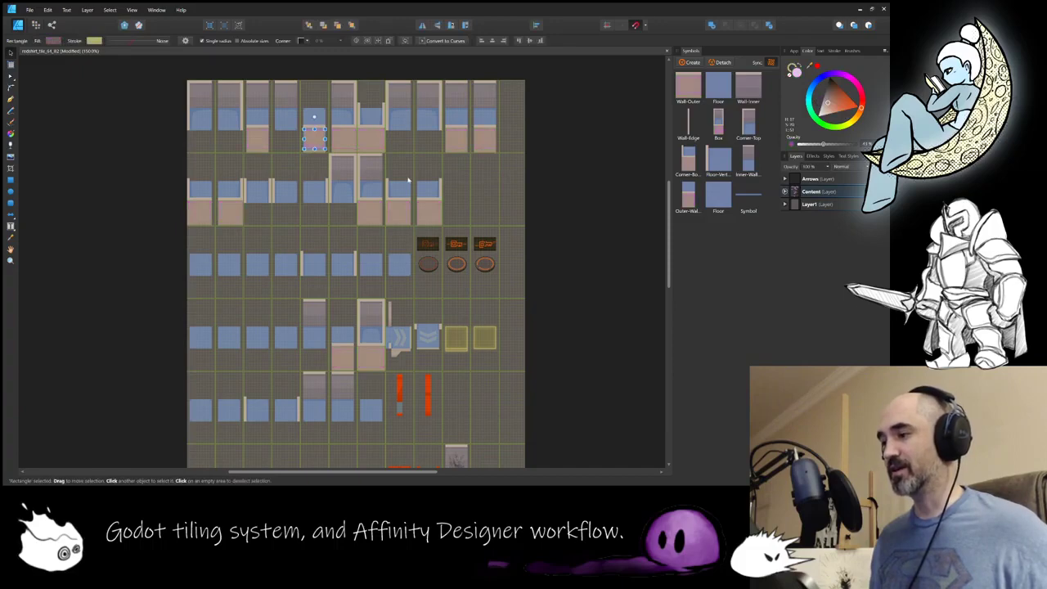
scroll(409, 179, "up", 4, "ctrl")
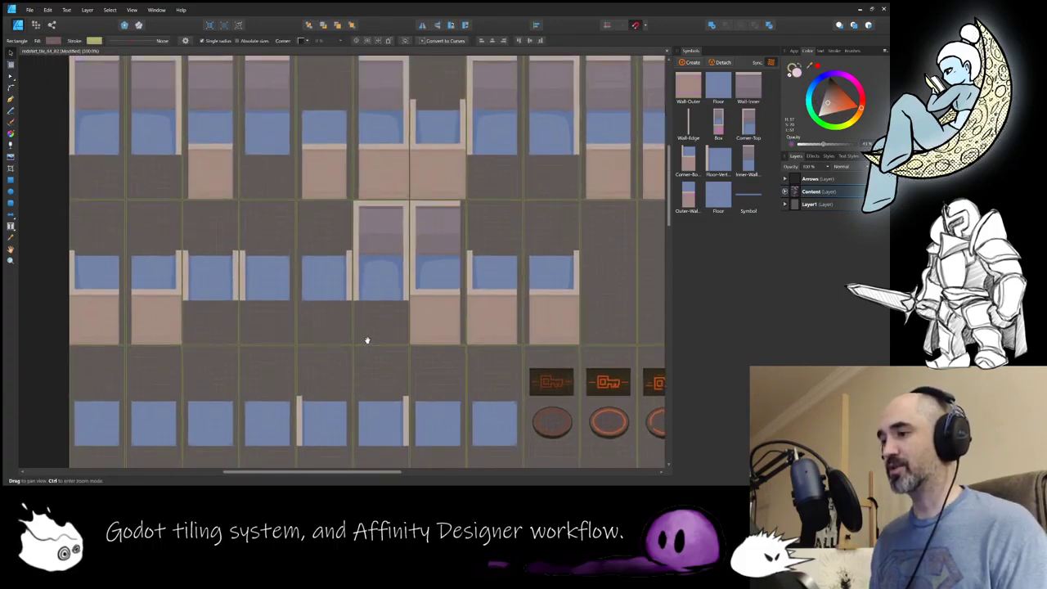
left_click_drag(306, 226, 297, 247)
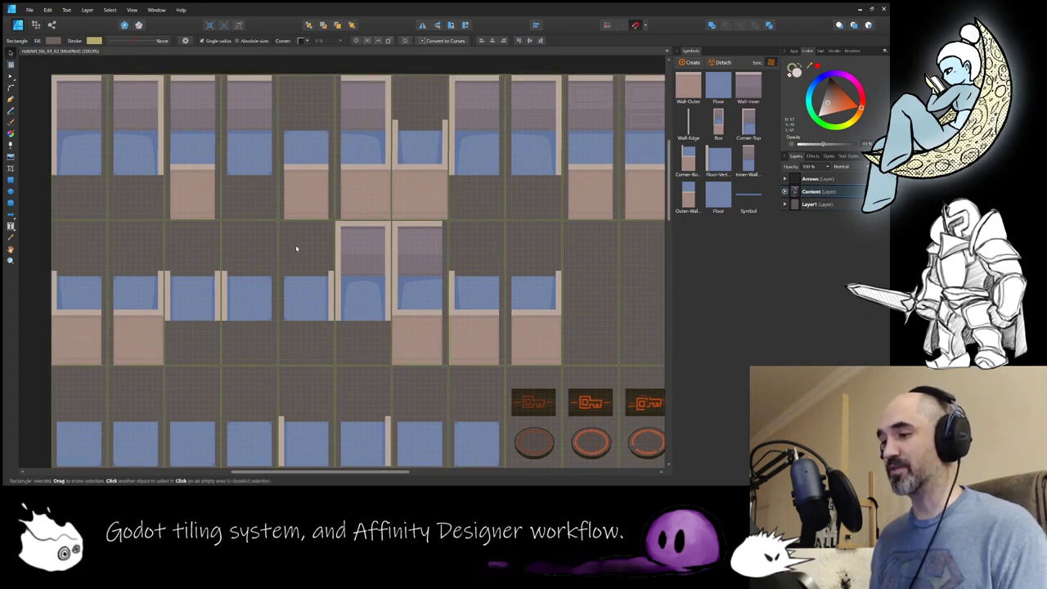
left_click(301, 250)
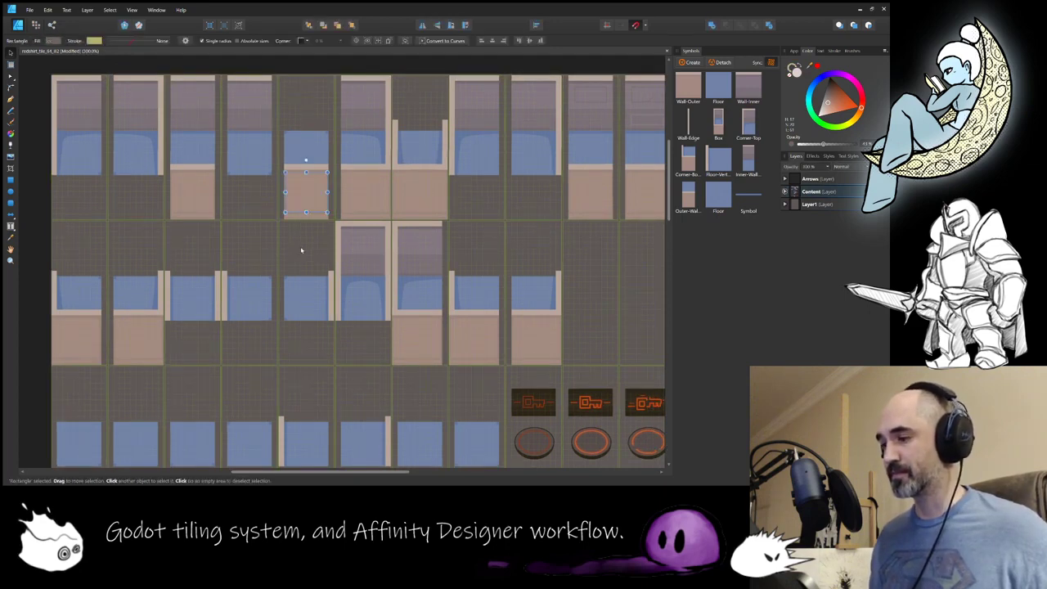
key("ctrl+d")
scroll(302, 251, "down", 1, "ctrl")
left_click_drag(345, 294, 306, 152)
left_click_drag(362, 332, 357, 175)
mouse_move(369, 299)
left_mouse_down()
mouse_move(372, 226)
mouse_move(369, 306)
left_mouse_up()
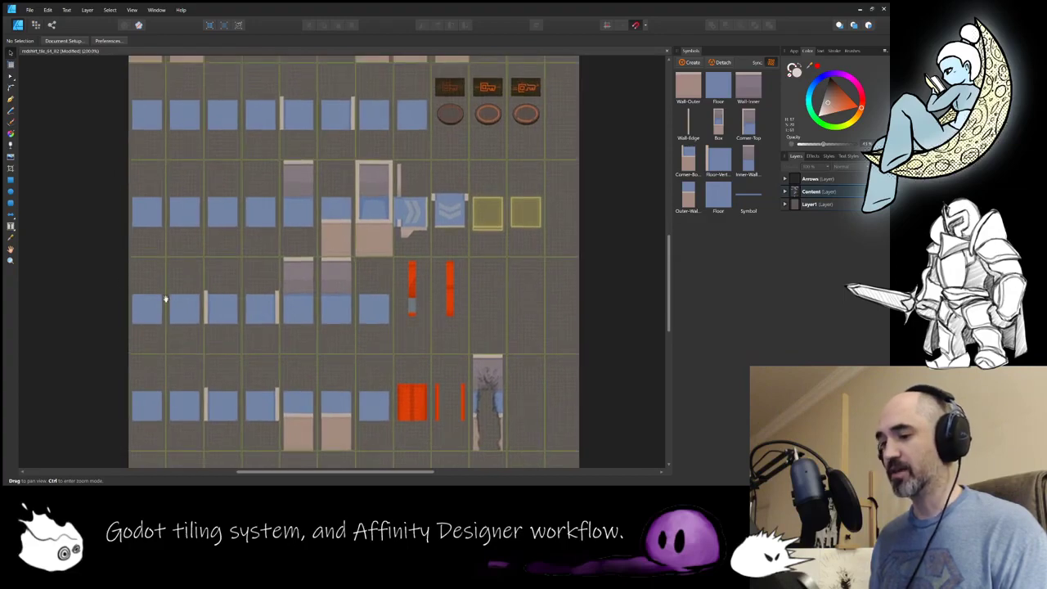
left_click_drag(344, 262, 473, 326, "ctrl")
scroll(385, 250, "up", 3, "ctrl")
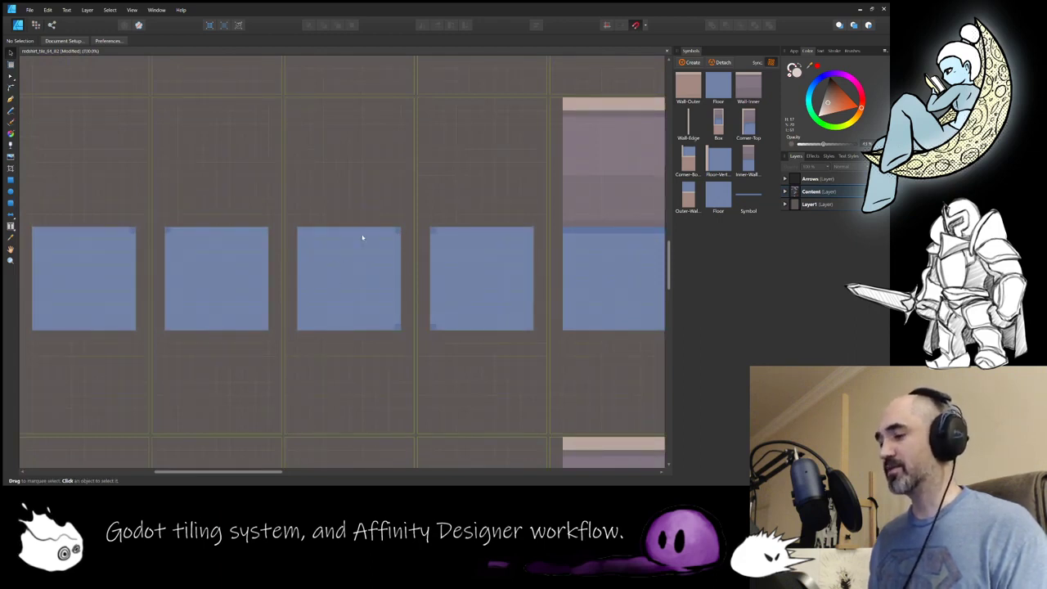
scroll(362, 264, "down", 1, "ctrl")
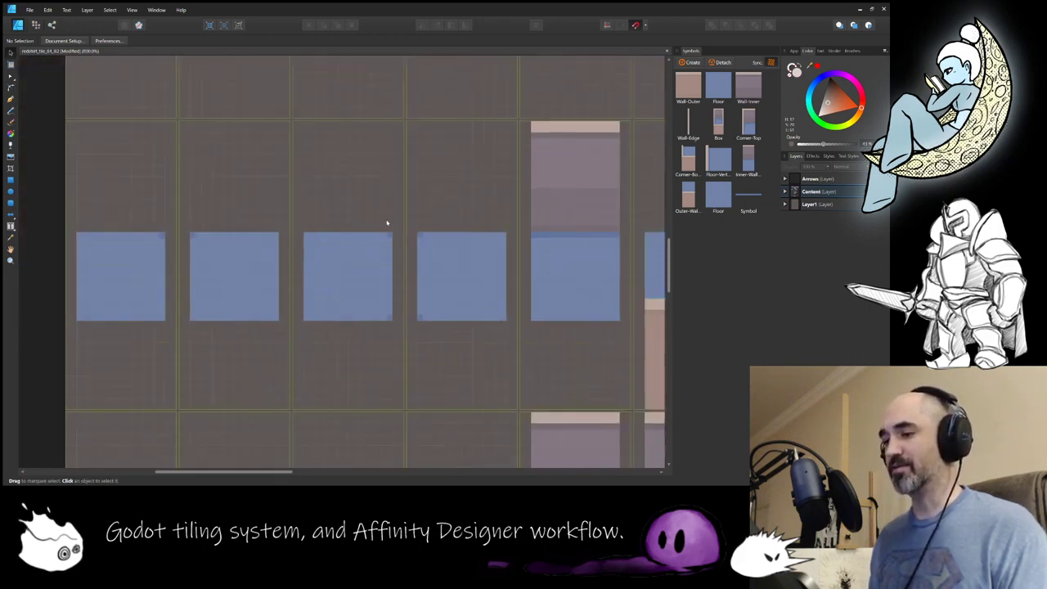
scroll(397, 262, "down", 2, "ctrl")
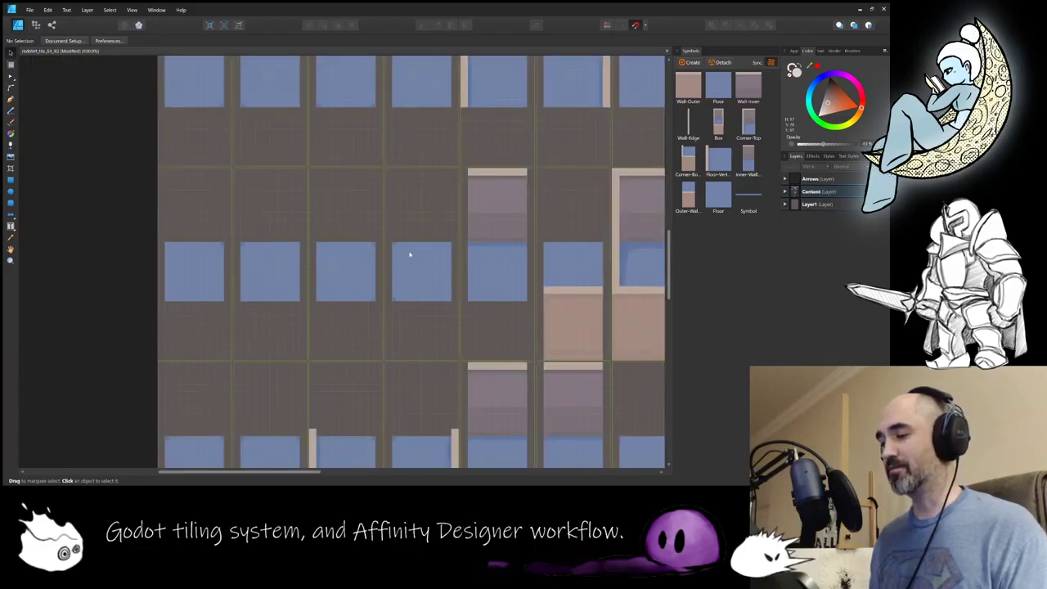
scroll(426, 225, "down", 3, "ctrl")
left_click_drag(463, 202, 342, 271)
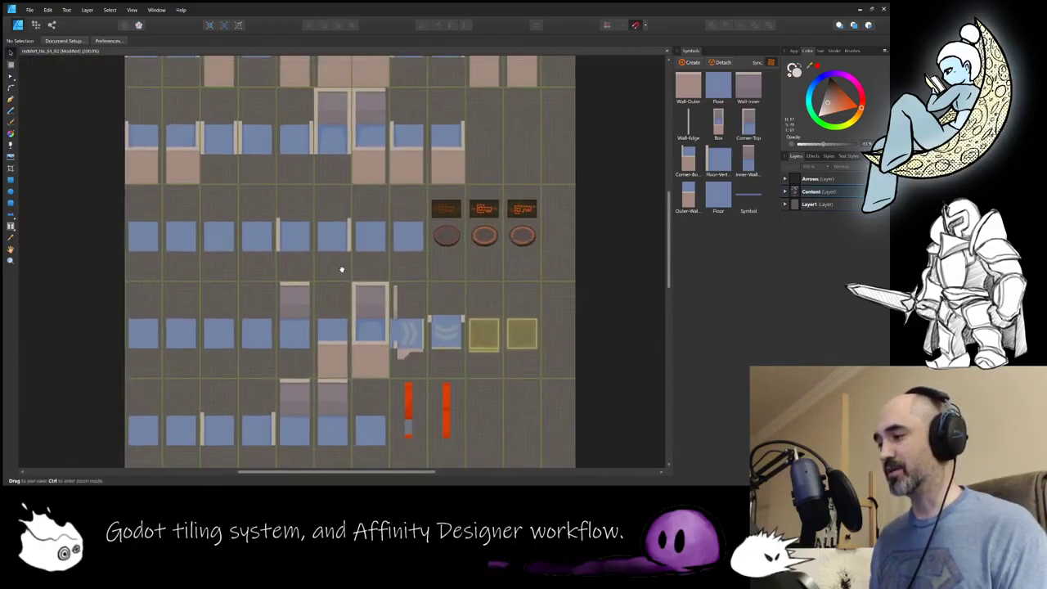
scroll(351, 270, "up", 2)
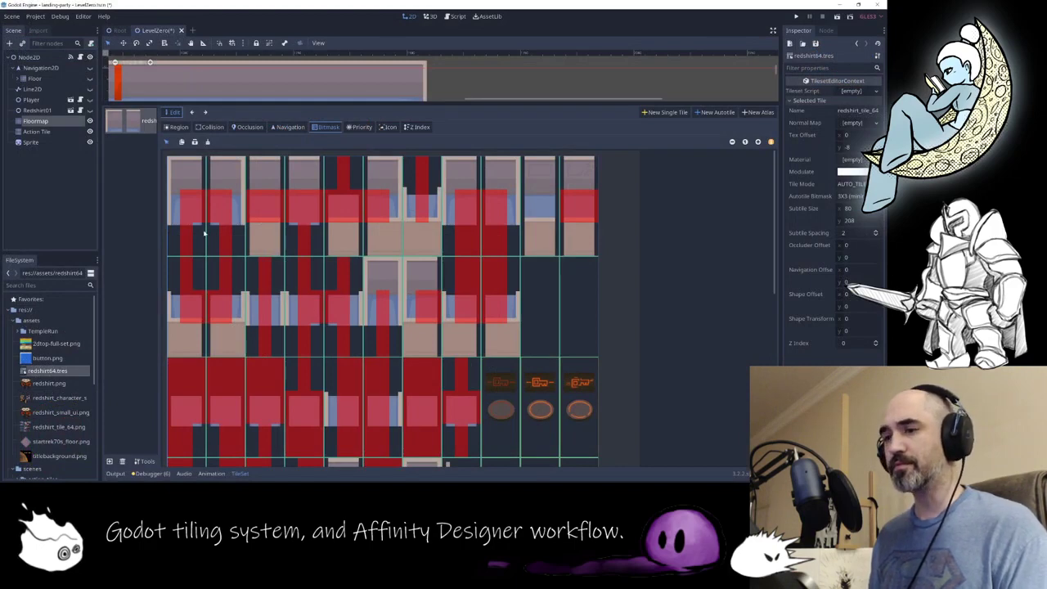
Step: Open the redshirt64 tileset resource and select its autotile
left_click(31, 121)
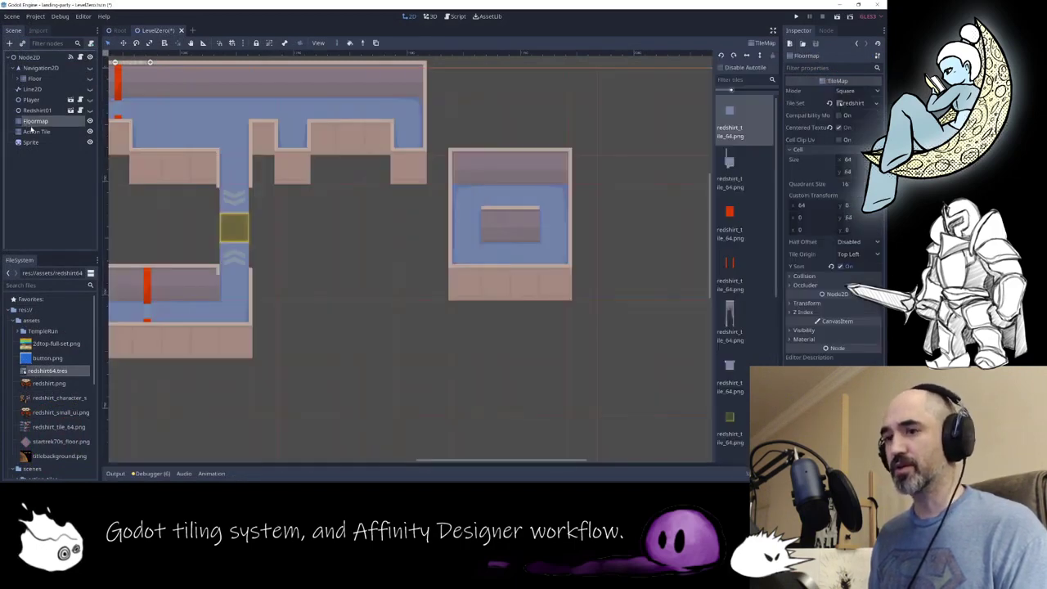
double_click(31, 122)
double_click(29, 370)
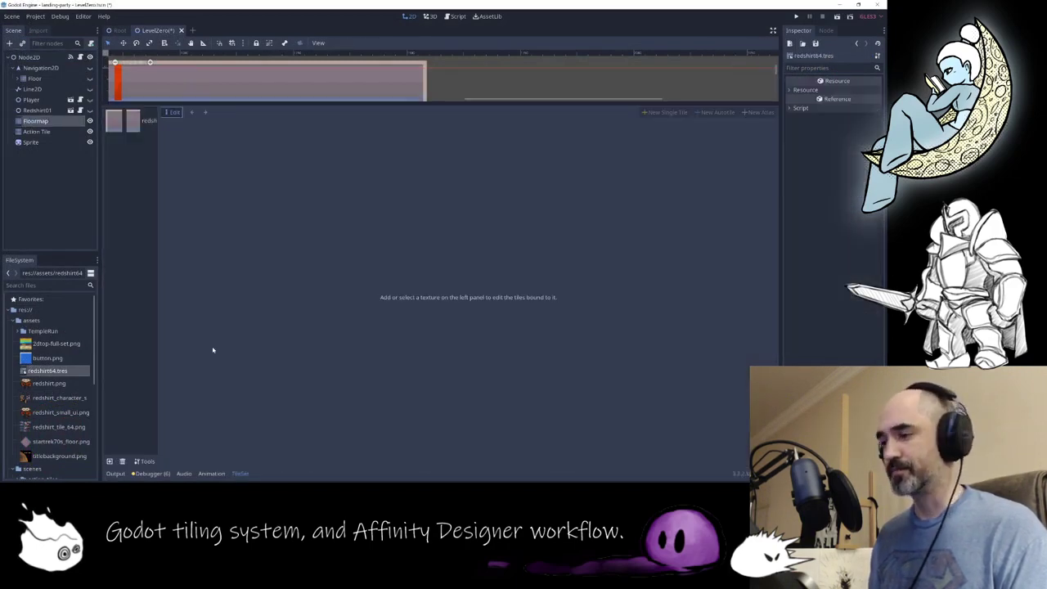
left_click(255, 196)
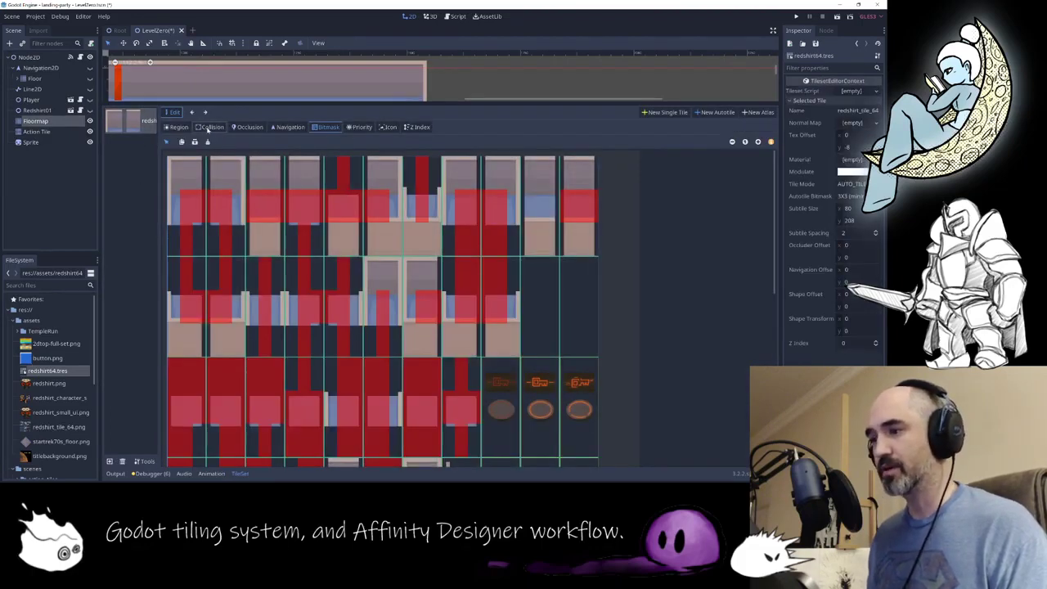
Step: Step through the tileset's tiles in the Region view, then reselect the Floormap node
left_click(175, 127)
left_click(207, 114)
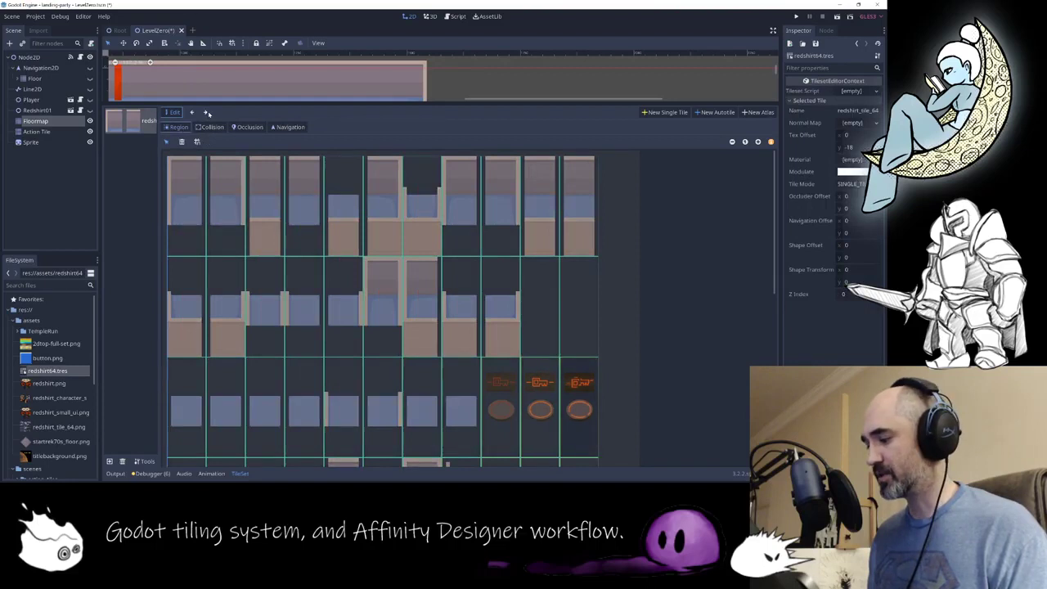
left_click(477, 382)
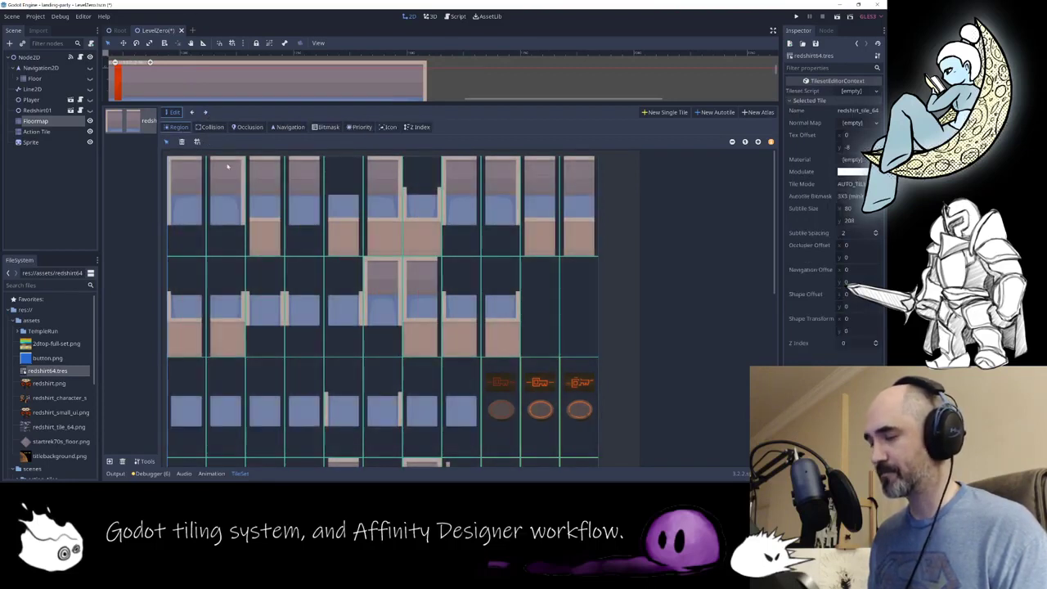
left_click(205, 112)
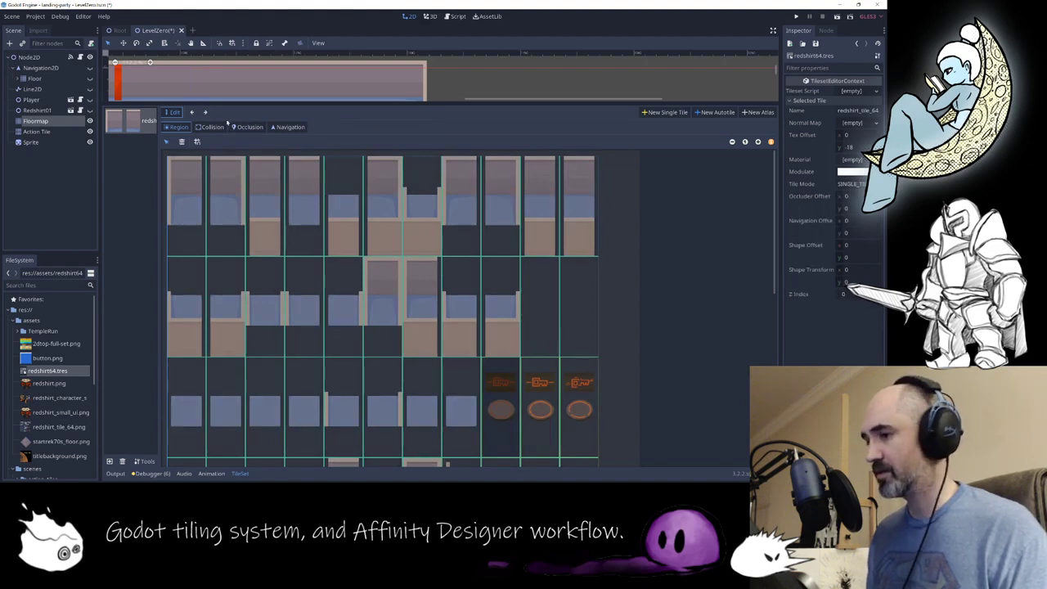
scroll(409, 336, "down", 2)
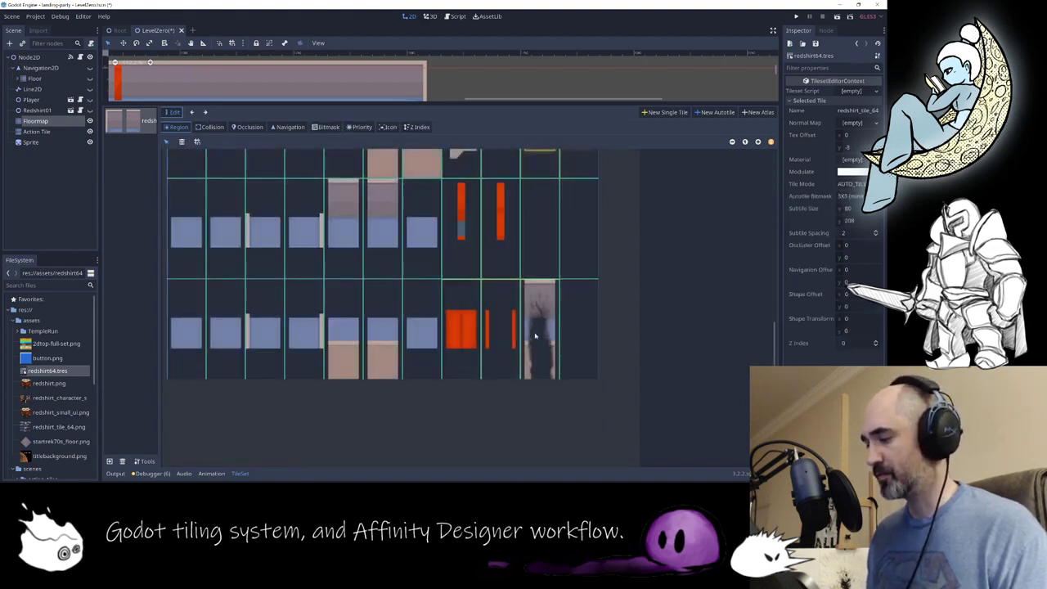
left_click(494, 347)
left_click(207, 112)
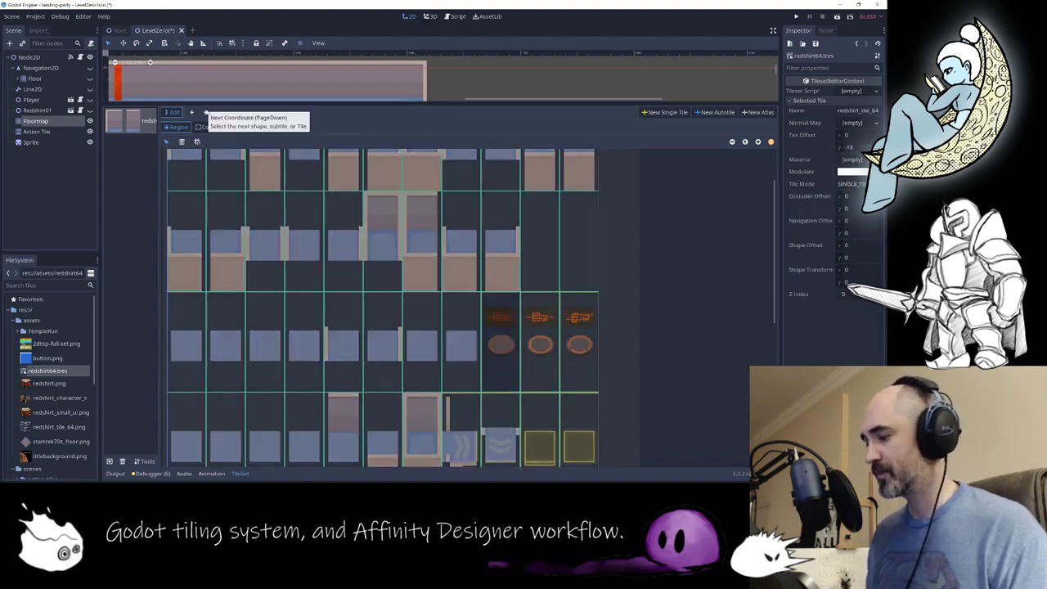
left_click(207, 113)
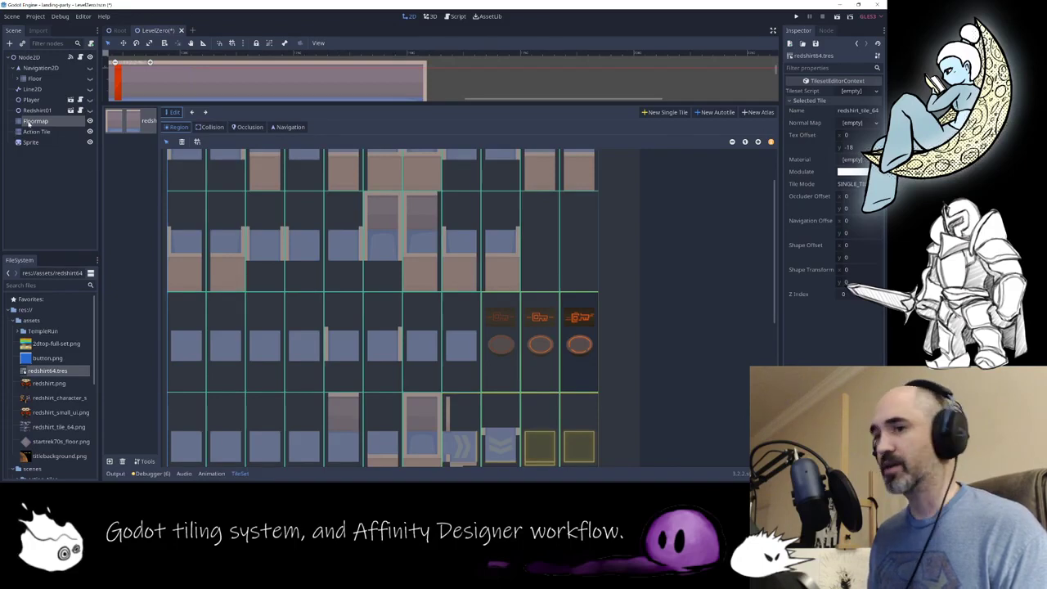
left_click(35, 121)
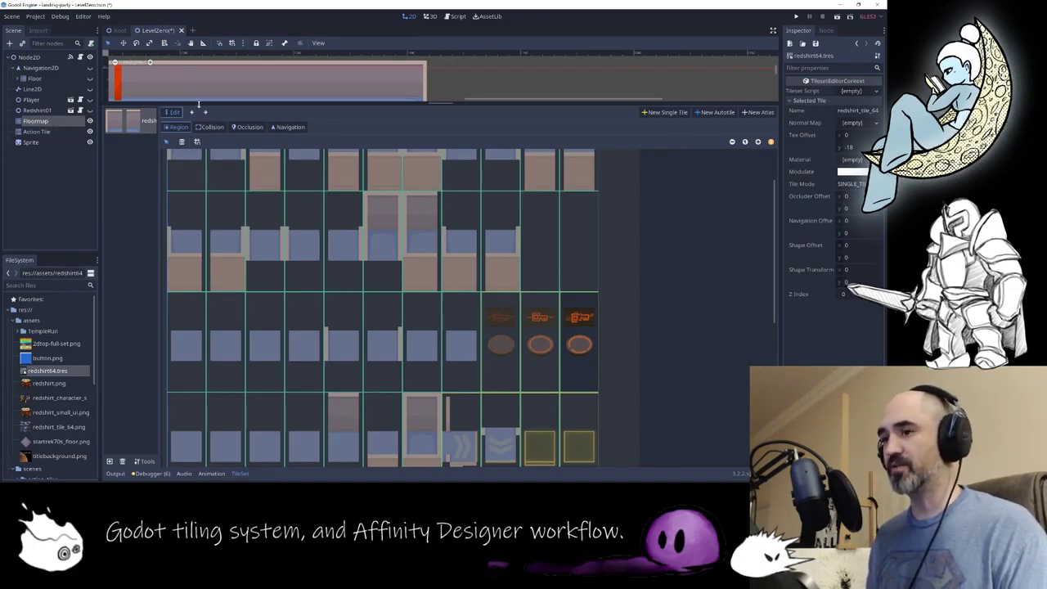
Step: Extend the right room down and right, and add a small two-cell floor block to its left
left_click(28, 122)
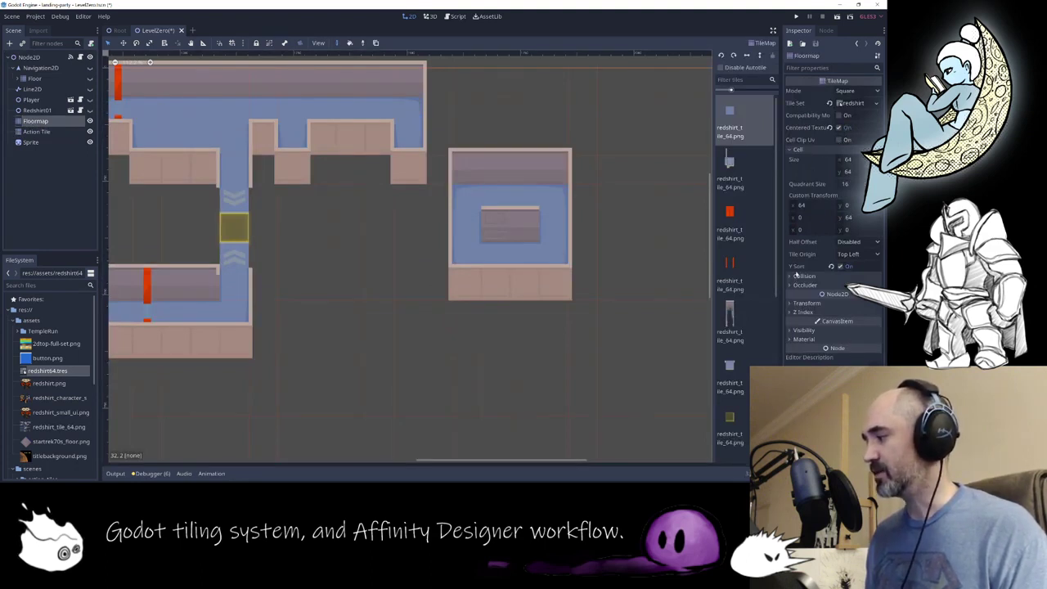
mouse_move(466, 315)
left_mouse_down()
mouse_move(470, 287)
mouse_move(573, 293)
mouse_move(417, 290)
mouse_move(344, 320)
left_mouse_up()
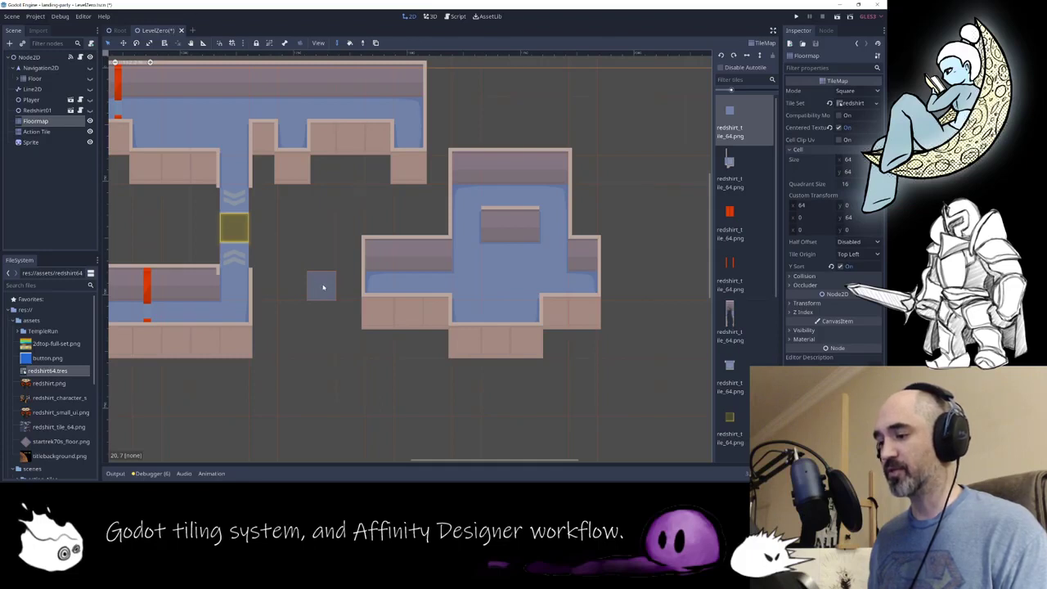
left_click(323, 286)
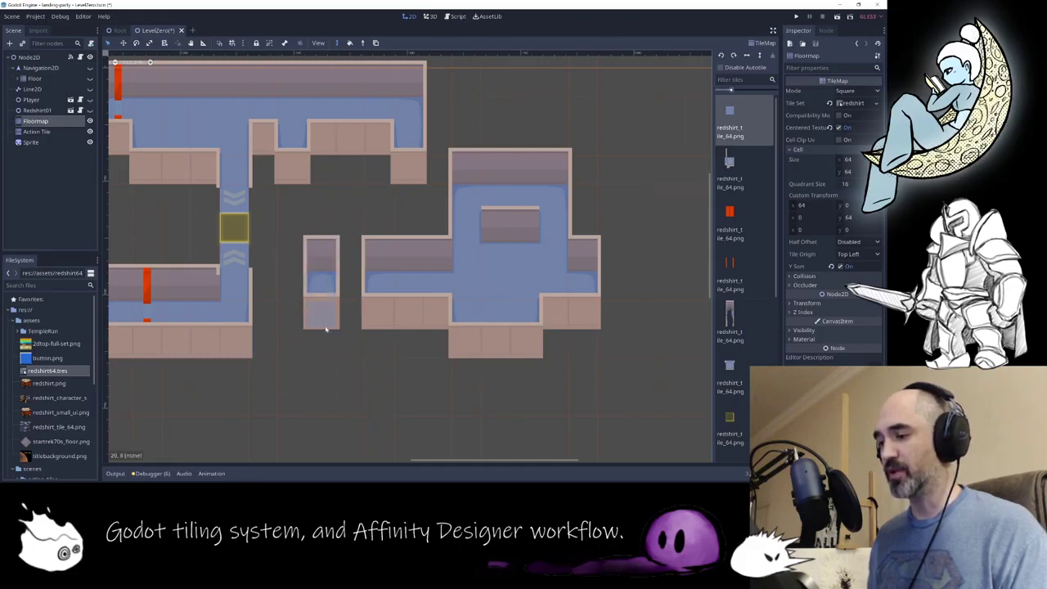
left_click(327, 318)
Step: Join the small block to the room and paint corridors connecting up to the upper rooms
scroll(310, 352, "down", 1)
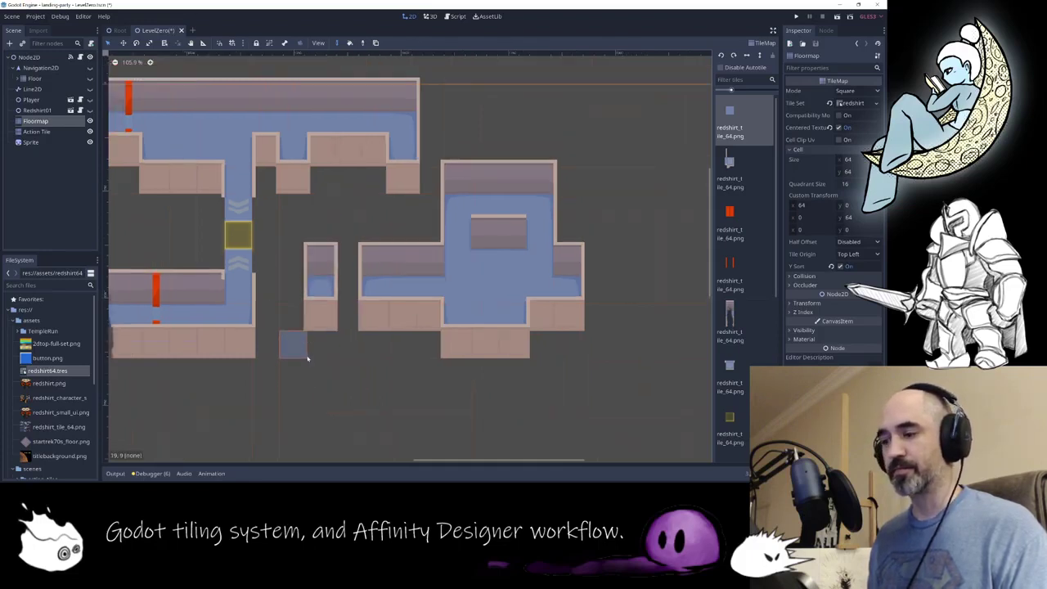
left_click_drag(328, 279, 439, 284)
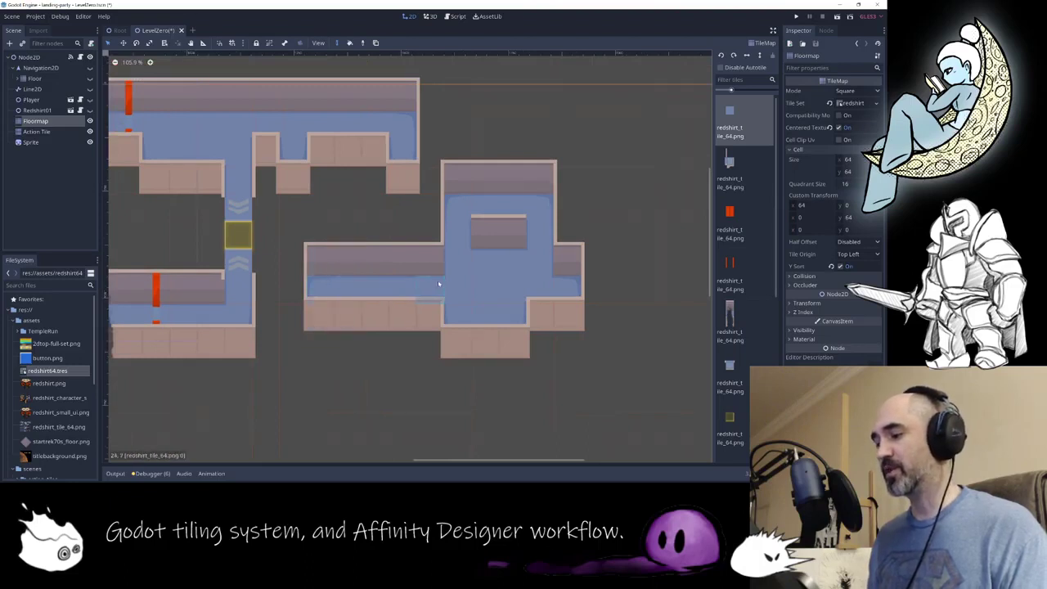
left_click_drag(293, 314, 295, 144)
left_click_drag(402, 172, 416, 285)
scroll(404, 270, "down", 2)
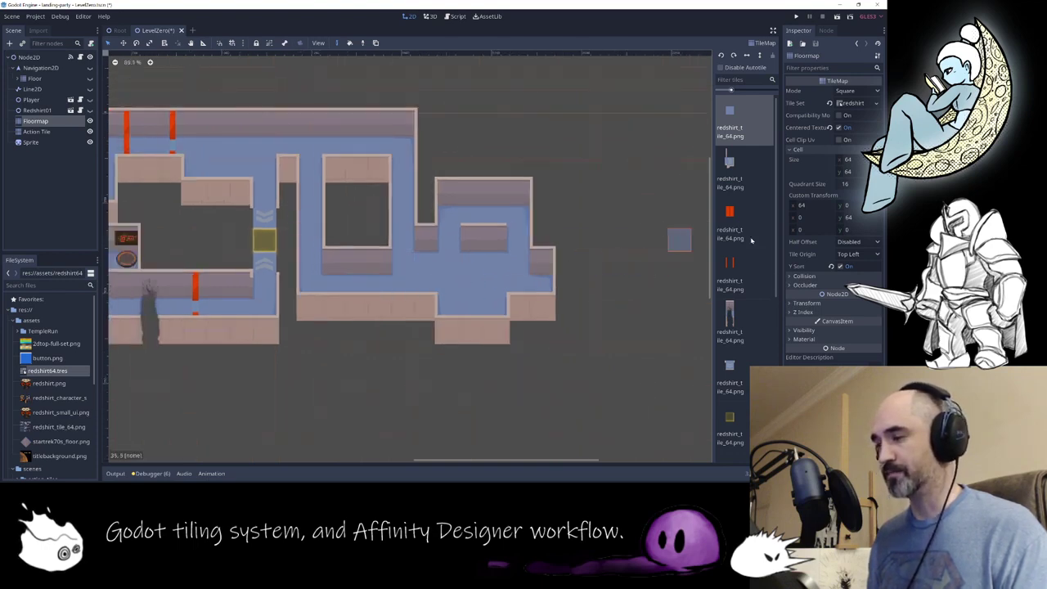
Step: Place and then erase a red double-bar door tile on Action Tile, then switch to Clip Studio Paint
left_click(736, 270)
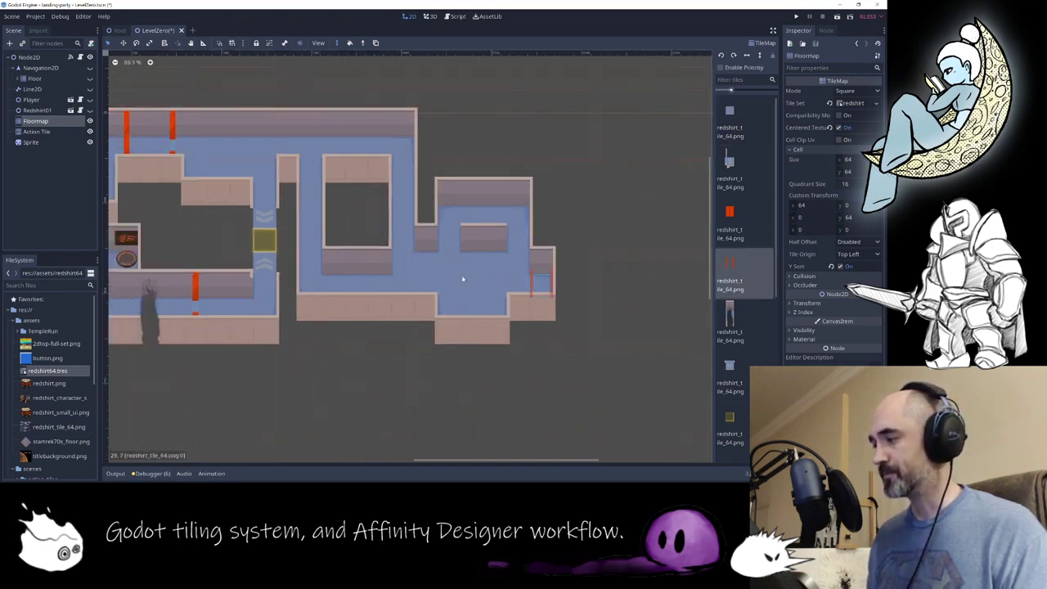
left_click(36, 131)
left_click(356, 285)
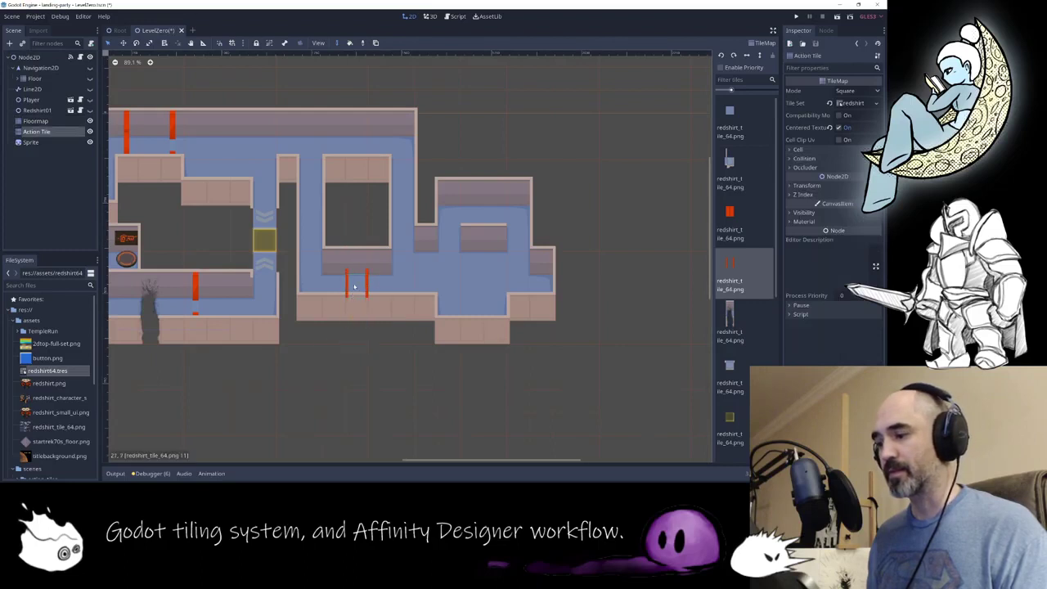
right_click(356, 284)
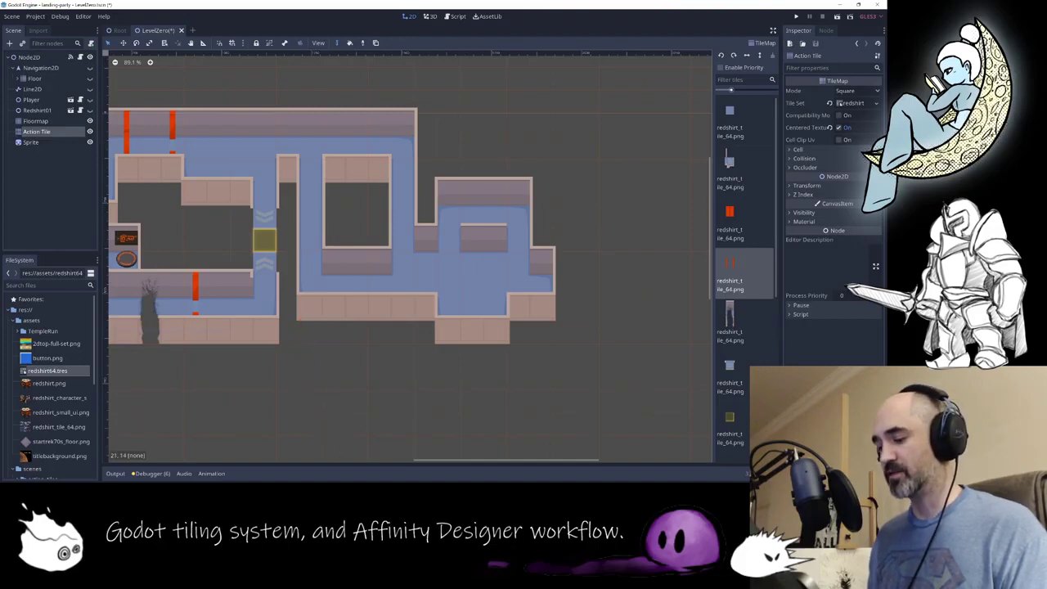
key("alt+Tab")
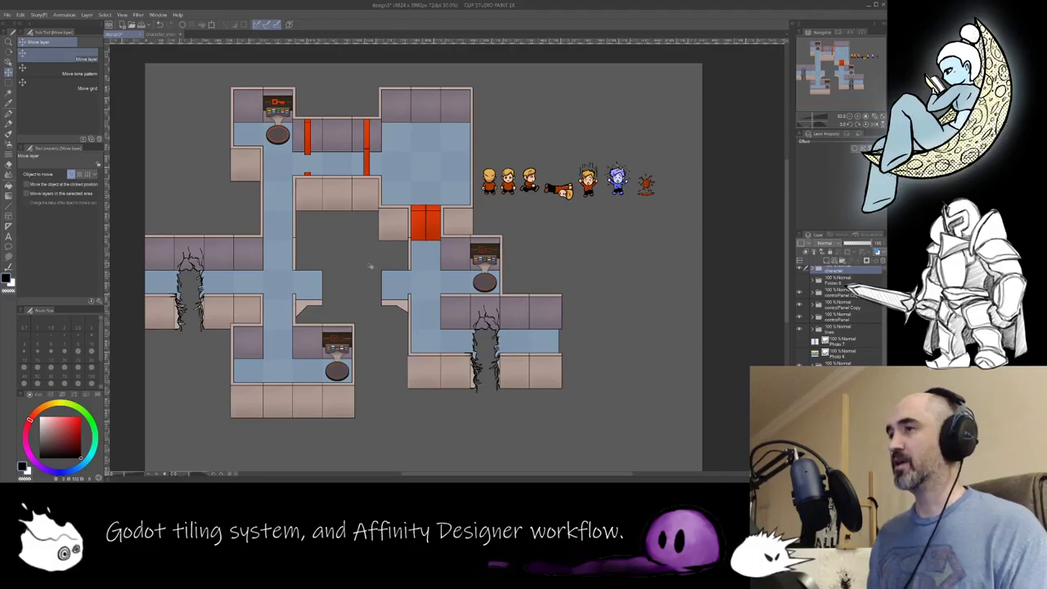
scroll(370, 266, "up", 2)
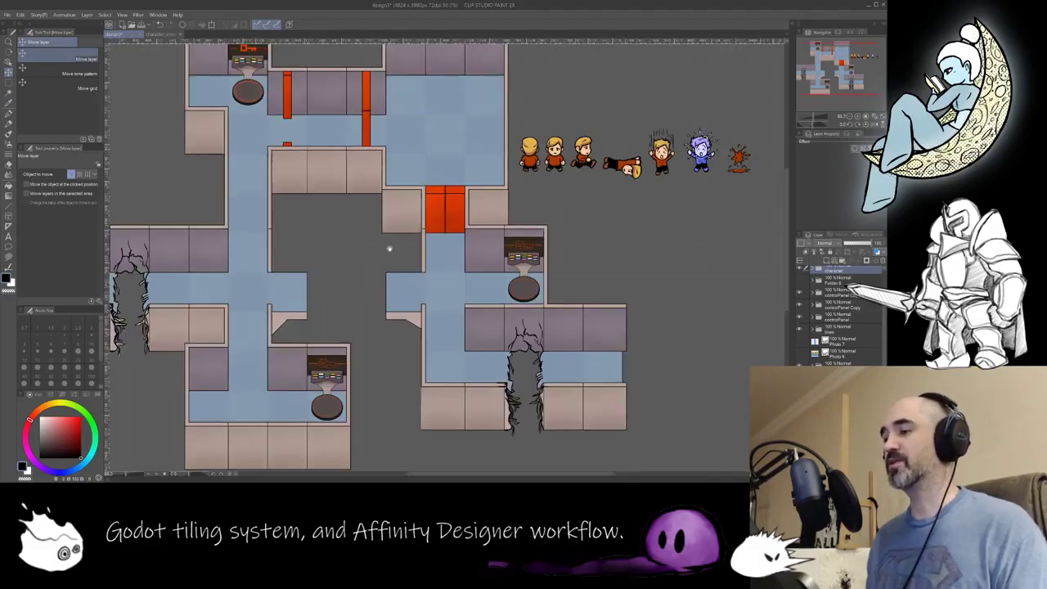
middle_click_drag(371, 265, 316, 278)
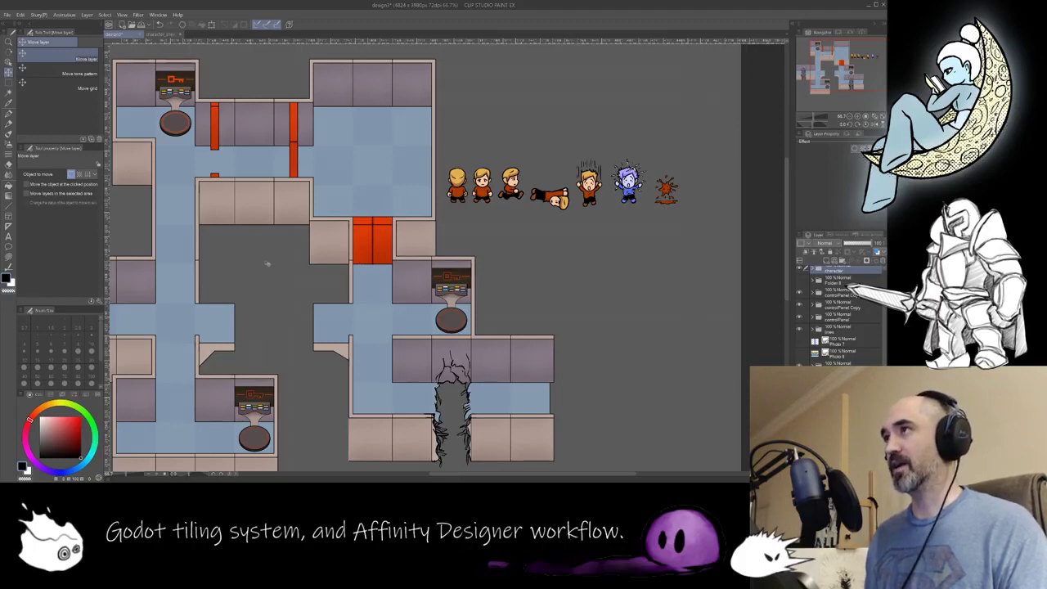
scroll(478, 245, "up", 3)
middle_click_drag(549, 221, 334, 356)
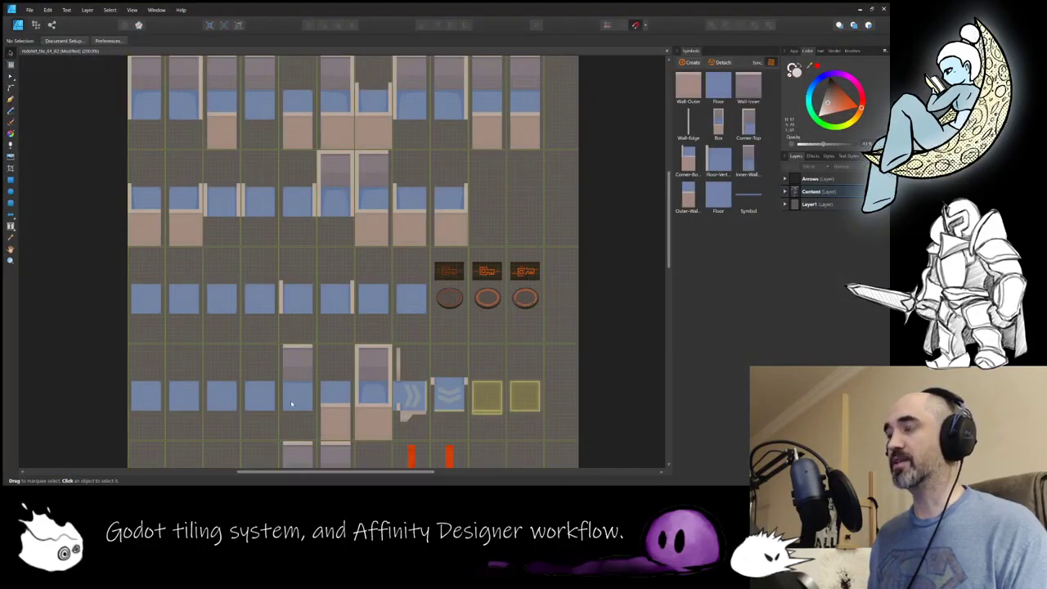
Step: Zoom in on the red door tiles at the bottom of the tile sheet
scroll(324, 278, "down", 5, "ctrl")
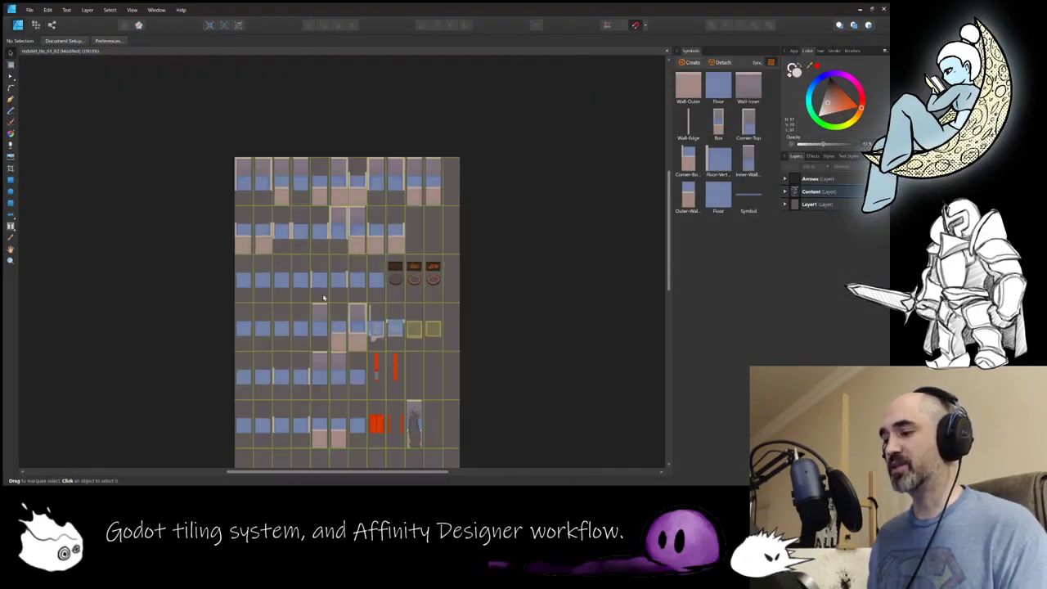
left_click_drag(338, 336, 324, 303)
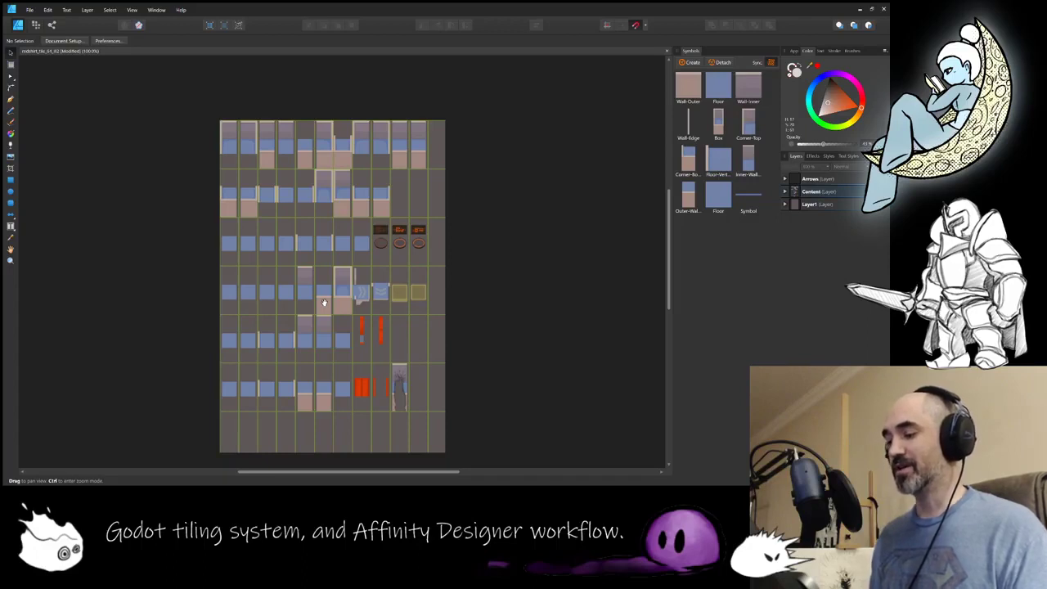
scroll(401, 411, "down", 3)
scroll(402, 392, "up", 3, "ctrl")
middle_click_drag(402, 380, 355, 307)
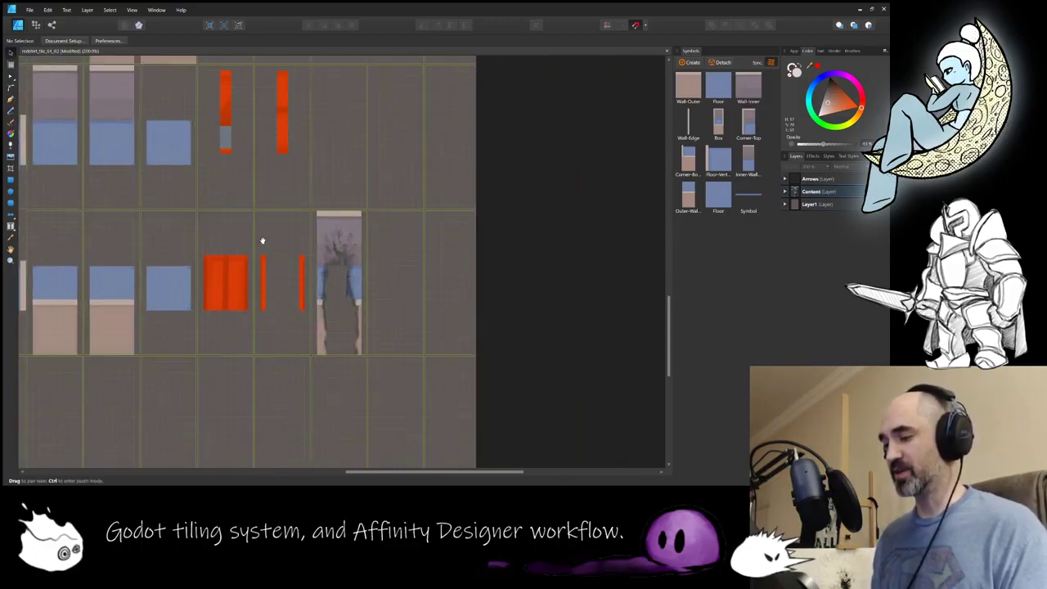
scroll(262, 240, "up", 2, "ctrl")
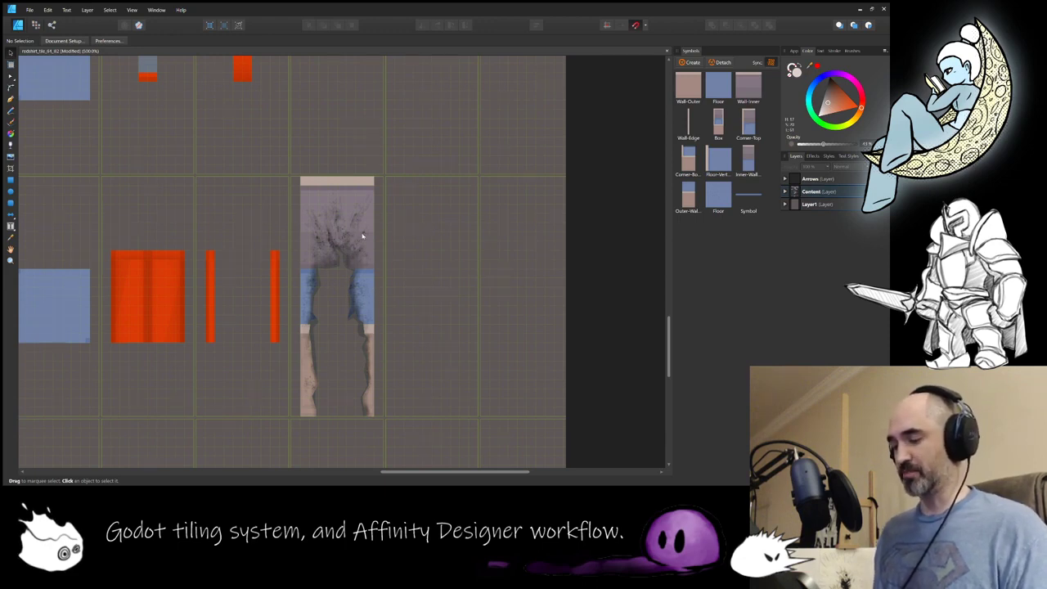
Step: Zoom back out to the whole tile sheet's top rows, then return to Godot
scroll(360, 228, "down", 6, "ctrl")
mouse_move(295, 227)
left_mouse_down()
mouse_move(325, 311)
mouse_move(277, 352)
mouse_move(285, 381)
left_mouse_up()
left_click_drag(256, 247, 256, 313)
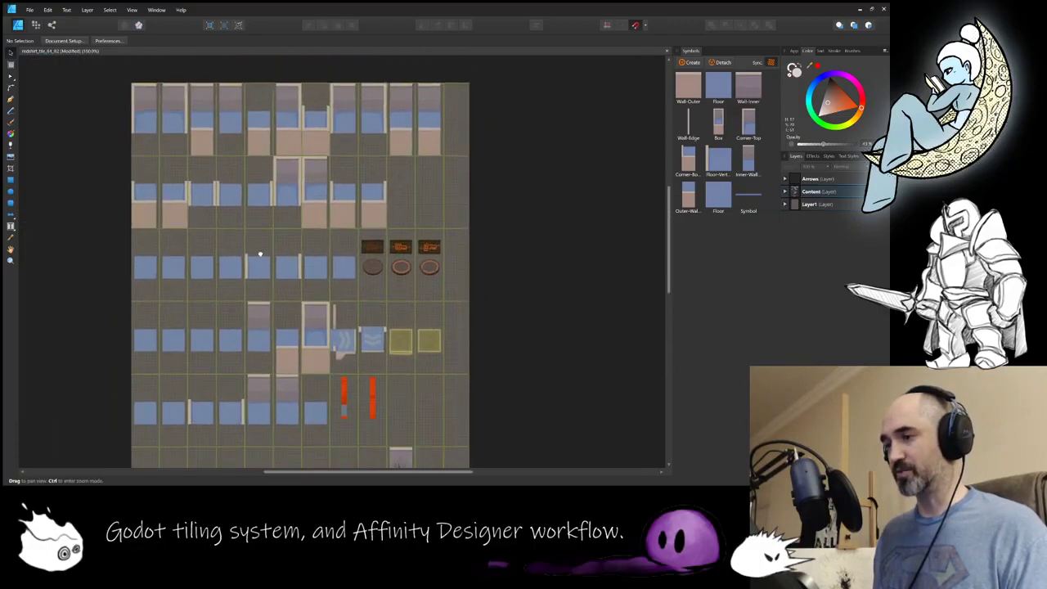
left_click_drag(257, 248, 258, 261)
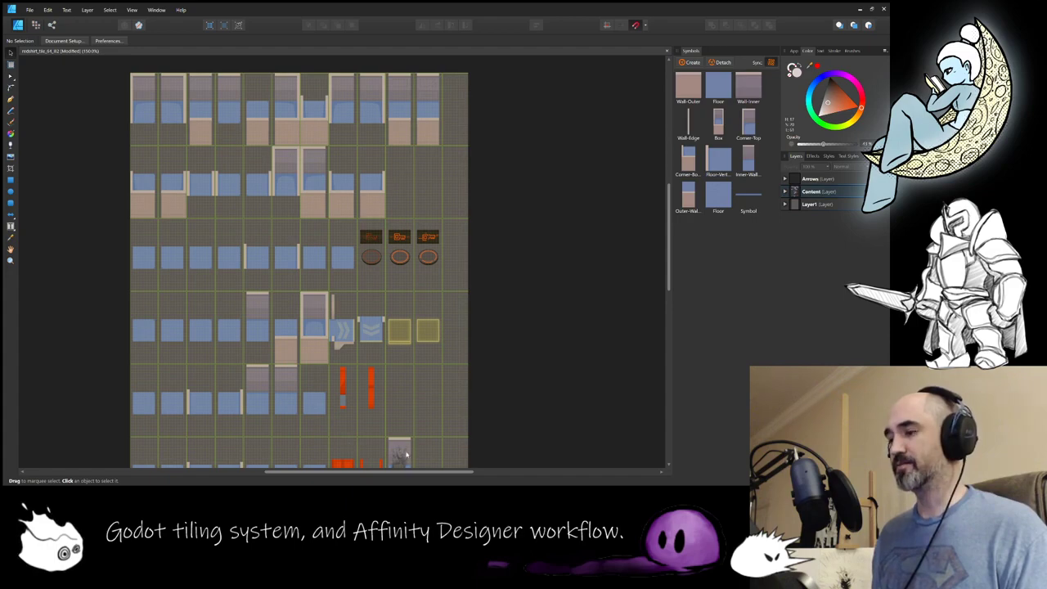
key("alt+Tab")
Step: Paint three red door bars in a row below the square room on the Action Tile map
mouse_move(435, 305)
left_mouse_down()
mouse_move(421, 291)
mouse_move(326, 321)
left_mouse_up()
mouse_move(334, 315)
right_mouse_down()
mouse_move(436, 318)
mouse_move(450, 292)
mouse_move(392, 286)
right_mouse_up()
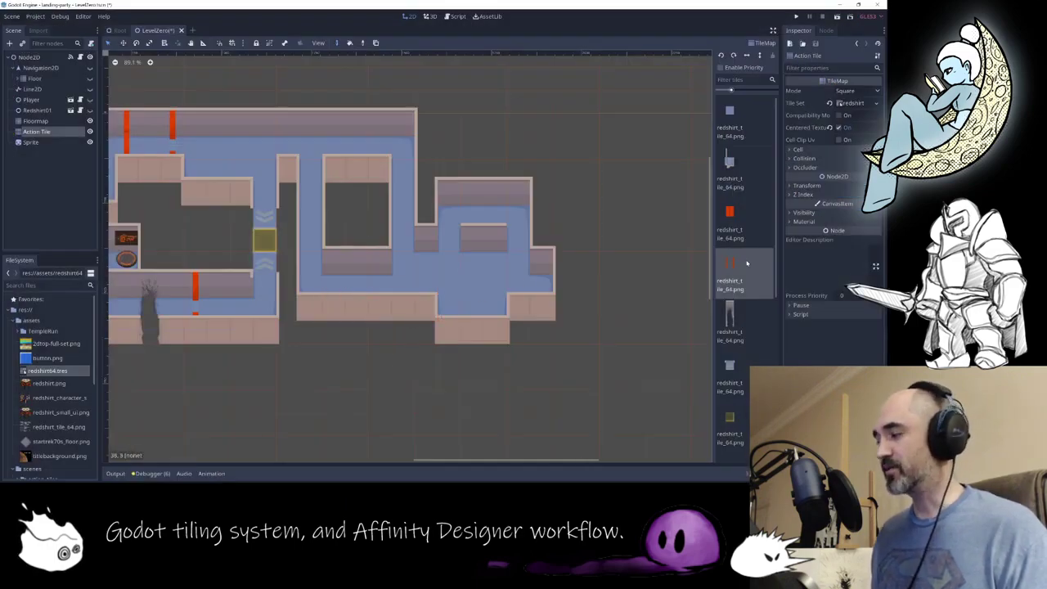
scroll(744, 284, "down", 5)
scroll(742, 211, "down", 3)
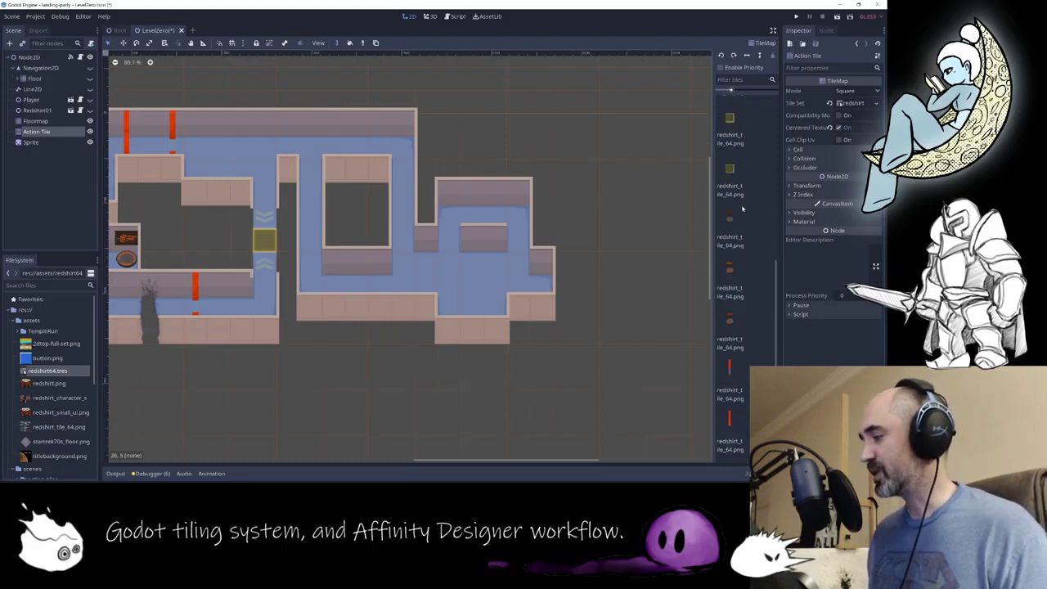
left_click(730, 378)
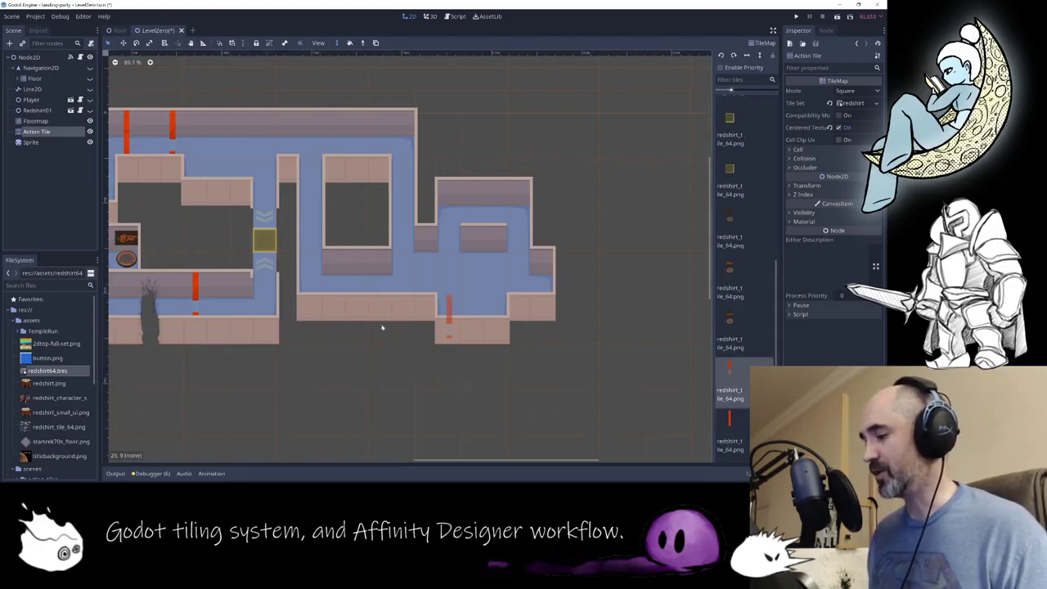
left_click(331, 287)
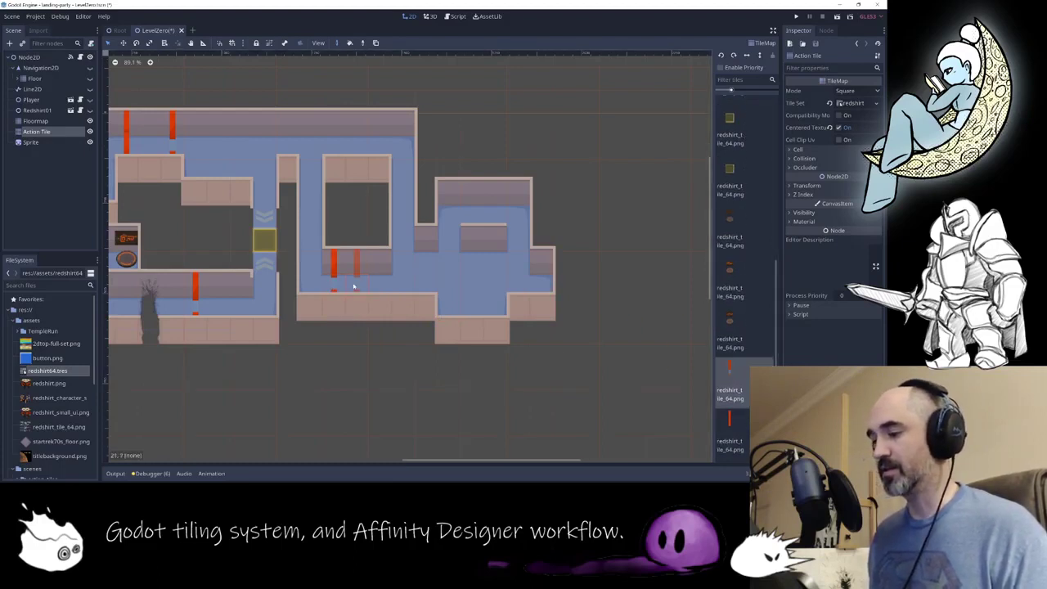
left_click(378, 274)
left_click(747, 425)
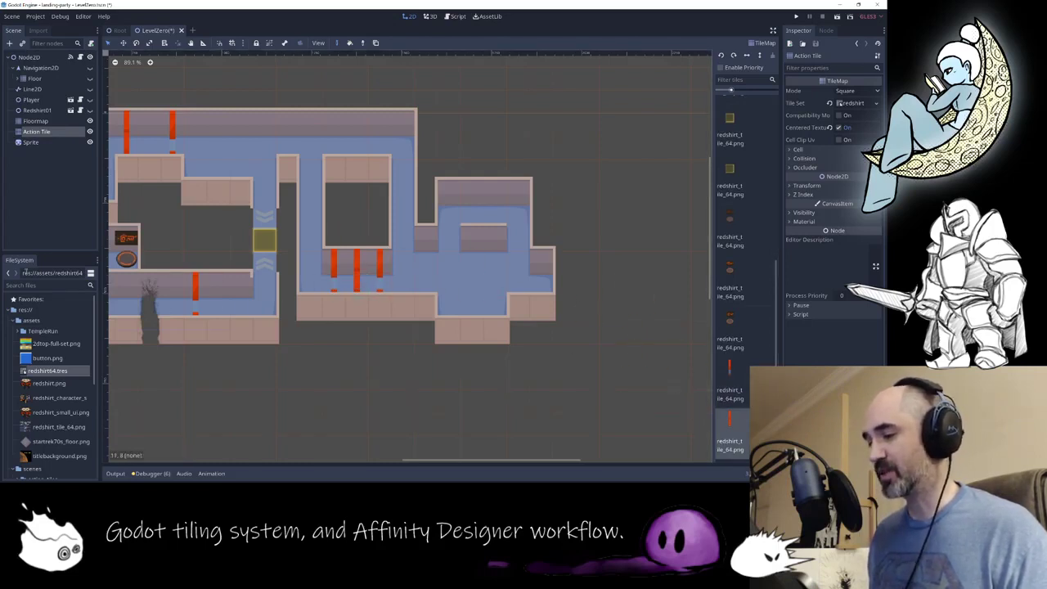
left_click(36, 120)
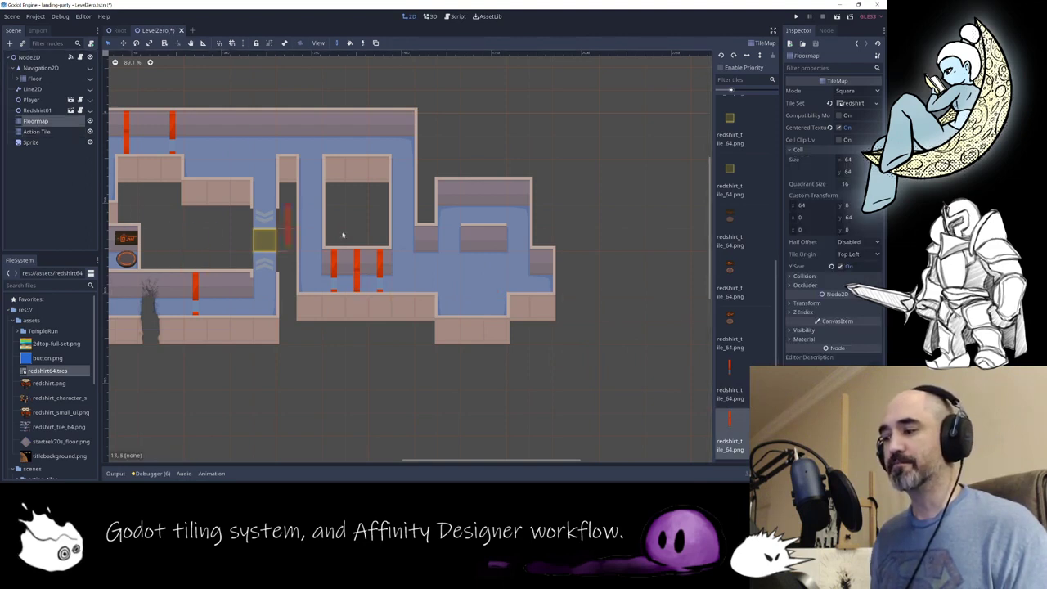
scroll(751, 146, "up", 5)
left_click(738, 123)
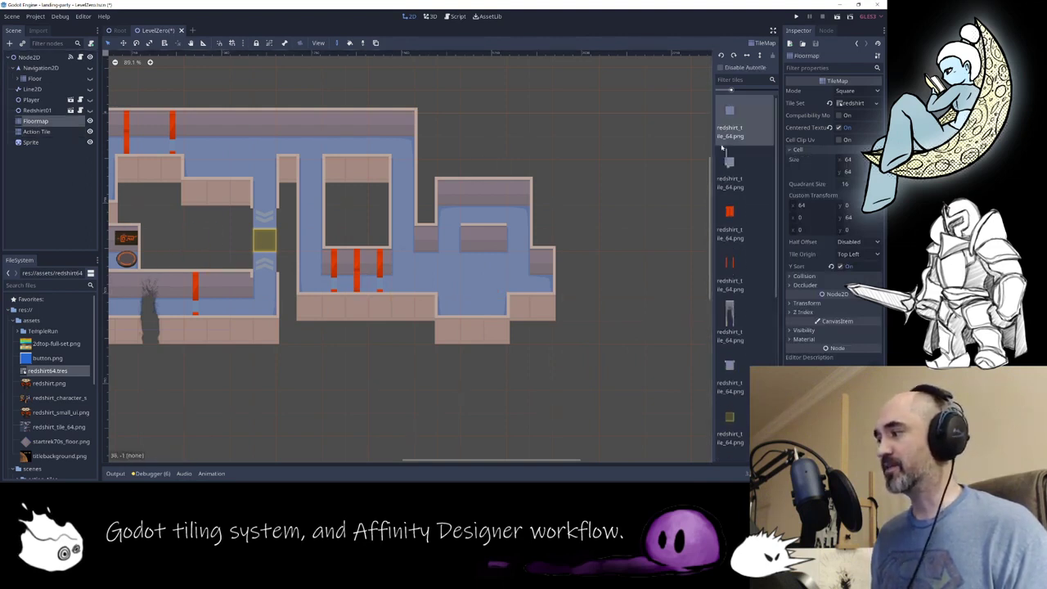
mouse_move(425, 296)
left_mouse_down()
mouse_move(401, 343)
mouse_move(364, 378)
mouse_move(325, 391)
left_mouse_up()
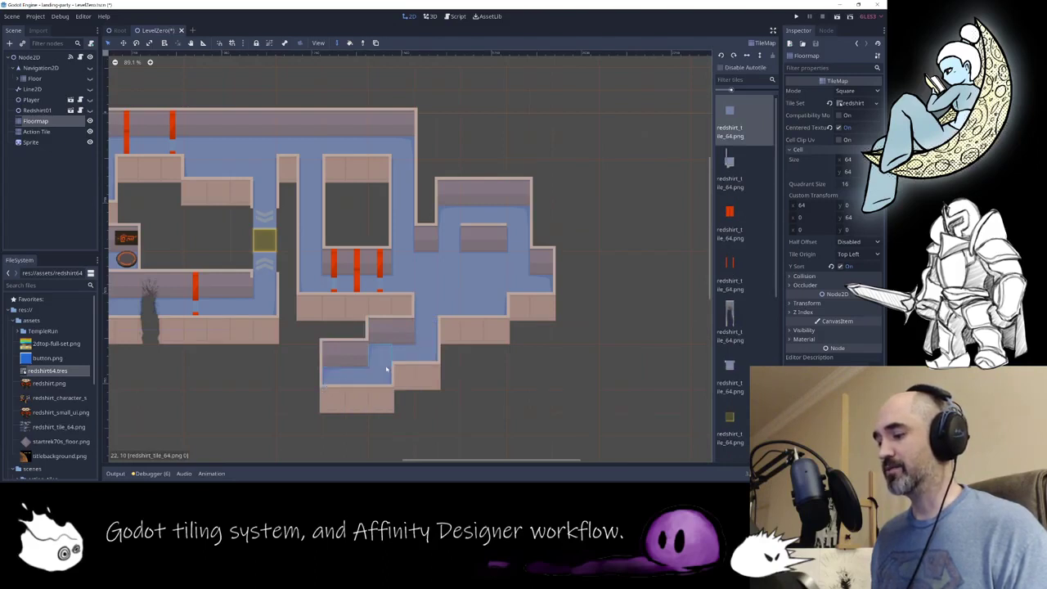
scroll(381, 365, "down", 2)
middle_click_drag(258, 344, 346, 292)
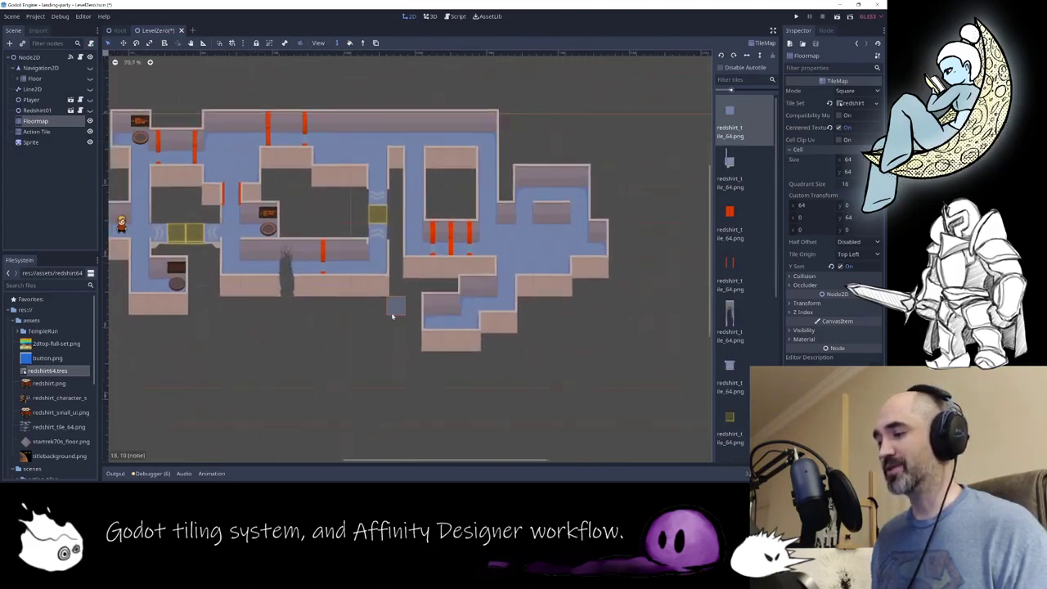
mouse_move(517, 298)
right_mouse_down()
mouse_move(410, 326)
mouse_move(492, 323)
mouse_move(471, 305)
mouse_move(538, 301)
mouse_move(524, 275)
mouse_move(603, 256)
mouse_move(558, 244)
mouse_move(521, 271)
mouse_move(518, 194)
mouse_move(565, 180)
mouse_move(543, 227)
mouse_move(584, 205)
mouse_move(548, 198)
mouse_move(577, 215)
right_mouse_up()
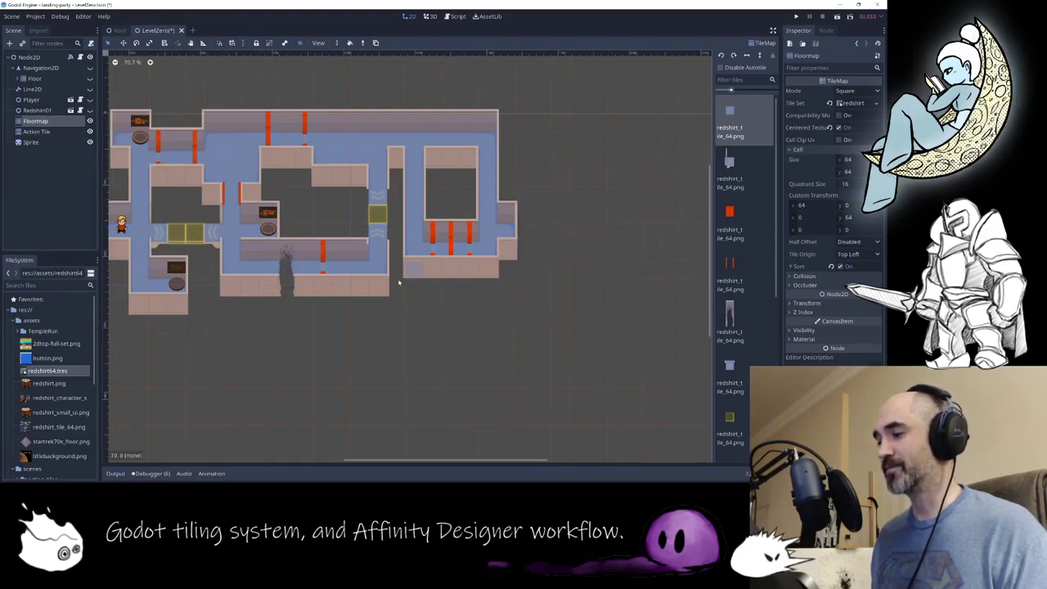
middle_click_drag(196, 324, 305, 330)
scroll(347, 242, "up", 1)
scroll(346, 243, "up", 1)
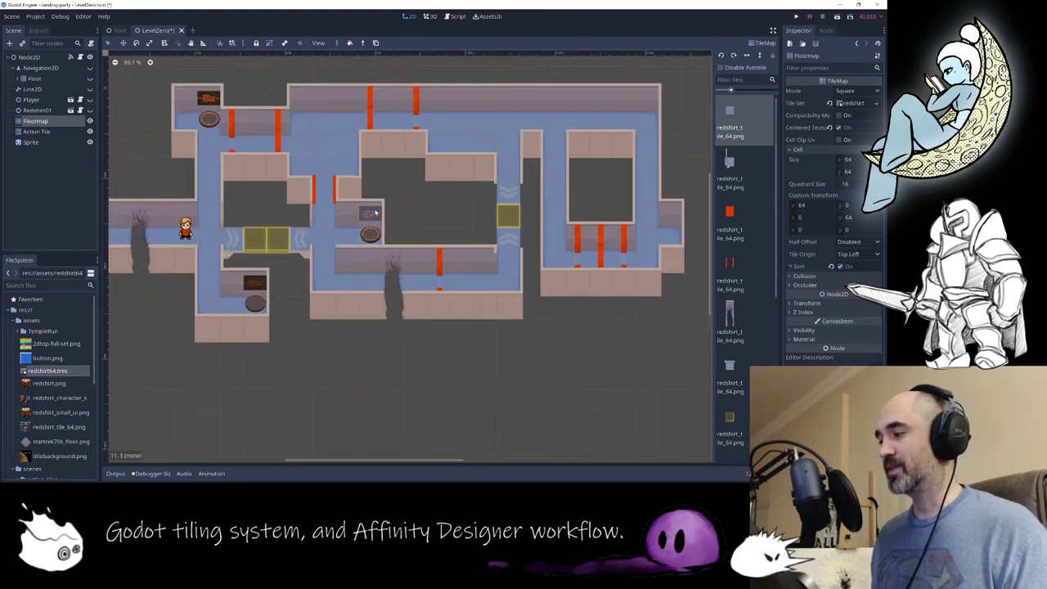
middle_click_drag(427, 215, 422, 241)
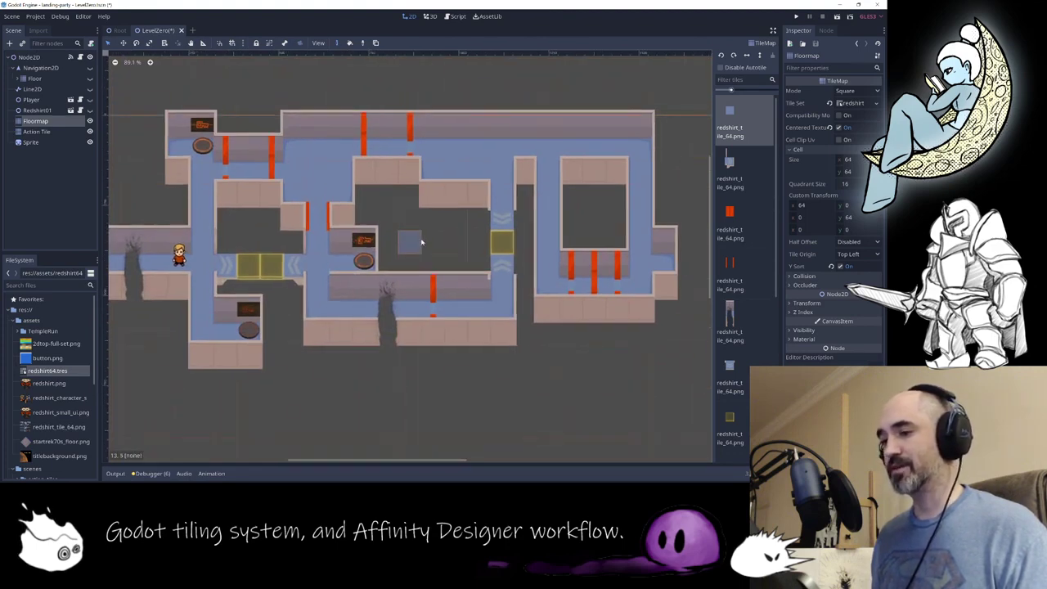